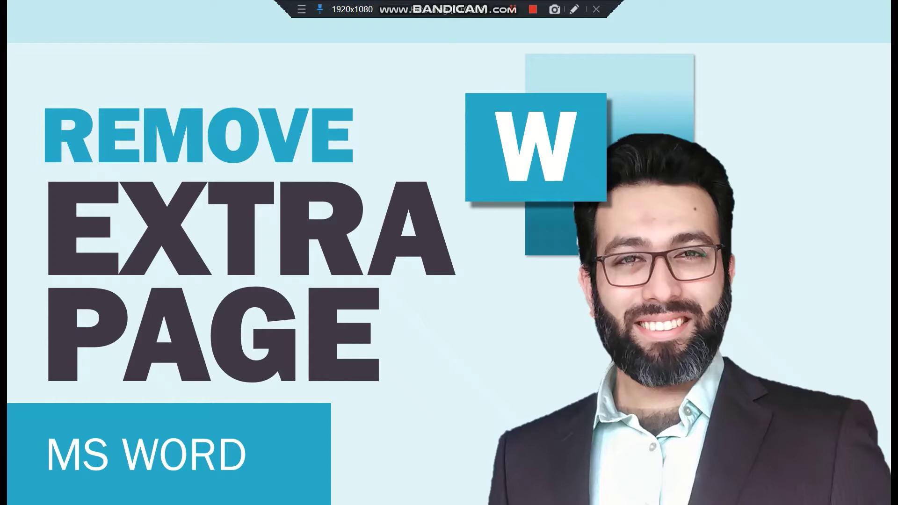
Step: End the slideshow to return to Normal view of the REMOVE EXTRA PAGE title slide
key("Escape")
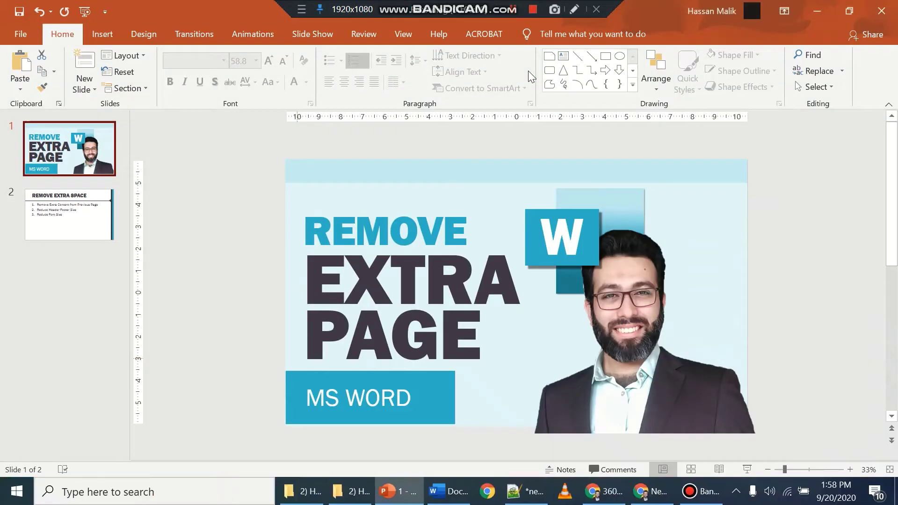
Step: Switch to Word, scroll down to the page-2 table, and paste the copied rows into it
left_click(443, 493)
scroll(425, 257, "down", 7)
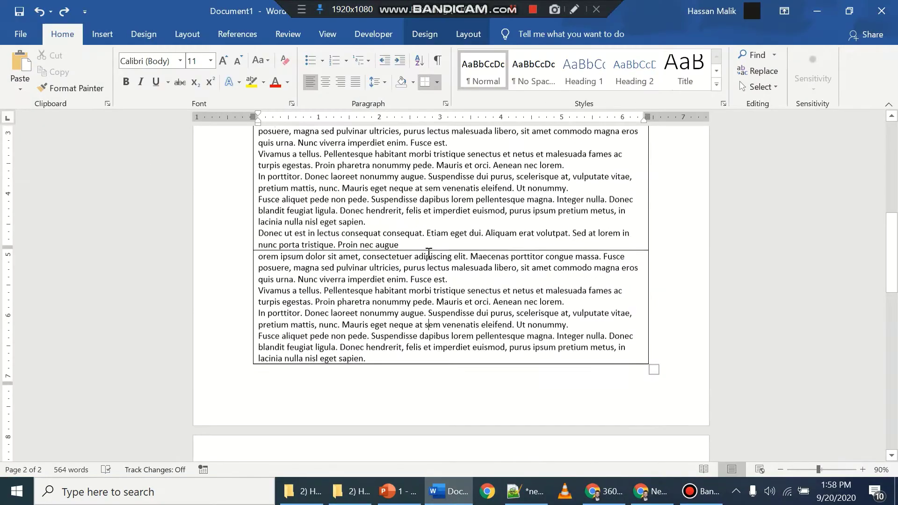
scroll(300, 272, "down", 2)
scroll(702, 304, "down", 3)
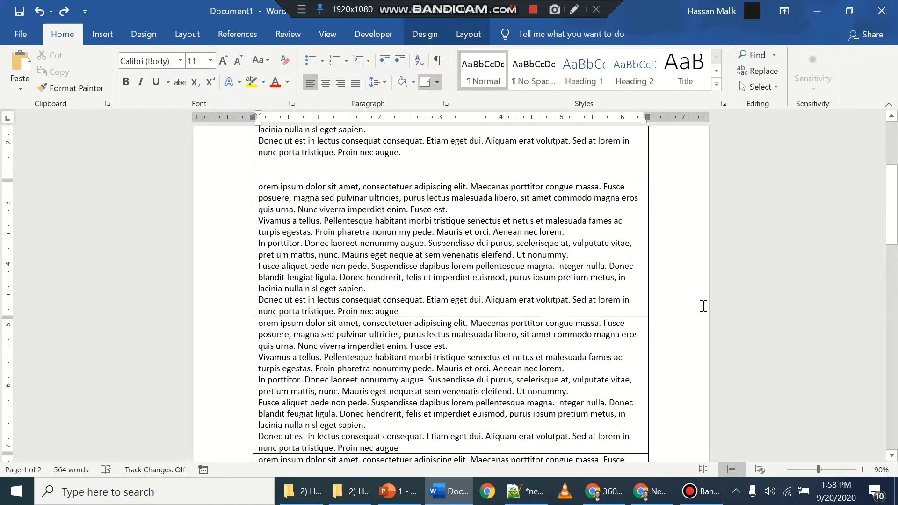
scroll(702, 304, "down", 3)
scroll(556, 346, "down", 2)
scroll(556, 345, "down", 2)
left_click(443, 387)
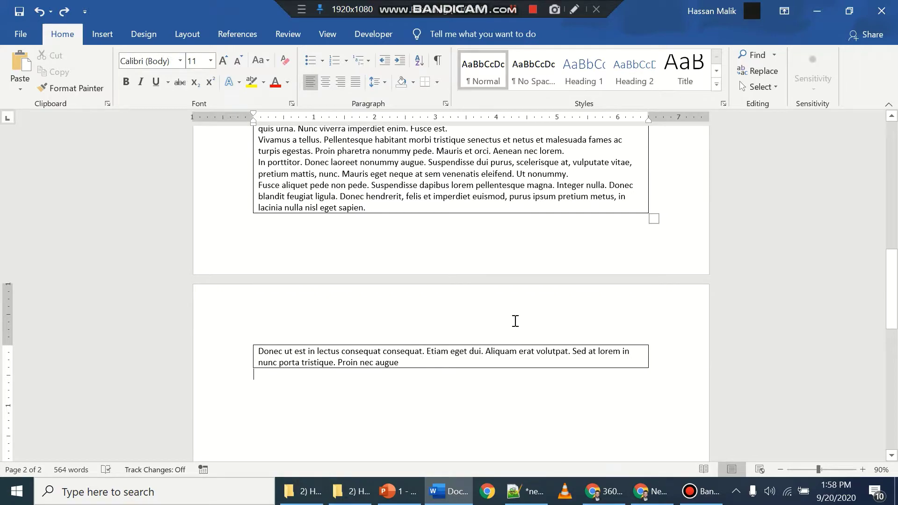
left_click(422, 356)
key("ctrl+v")
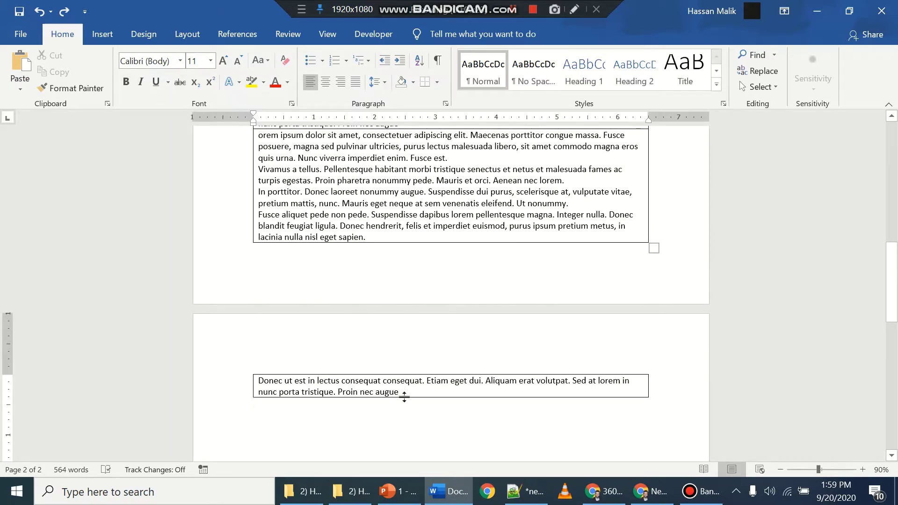
Step: Select the last Donec ut est row's text and delete it with Backspace, then review the pages
left_click(275, 370)
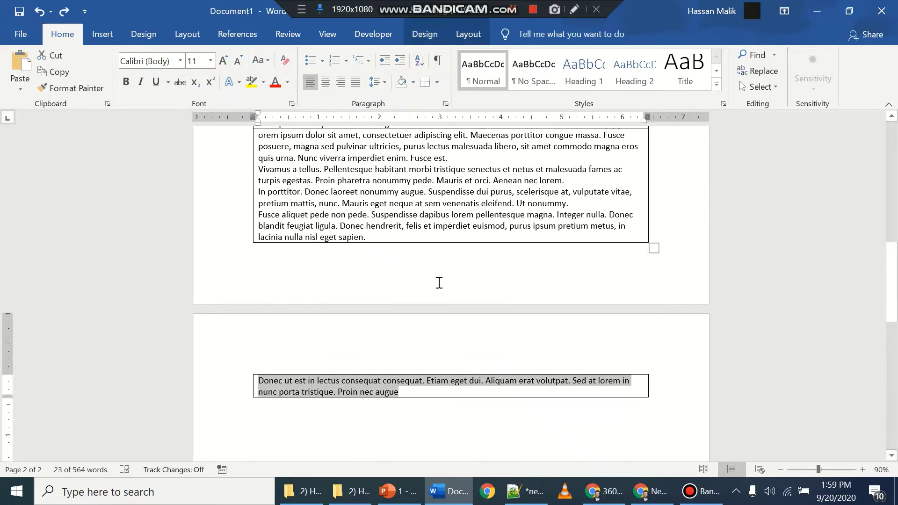
left_click(433, 386)
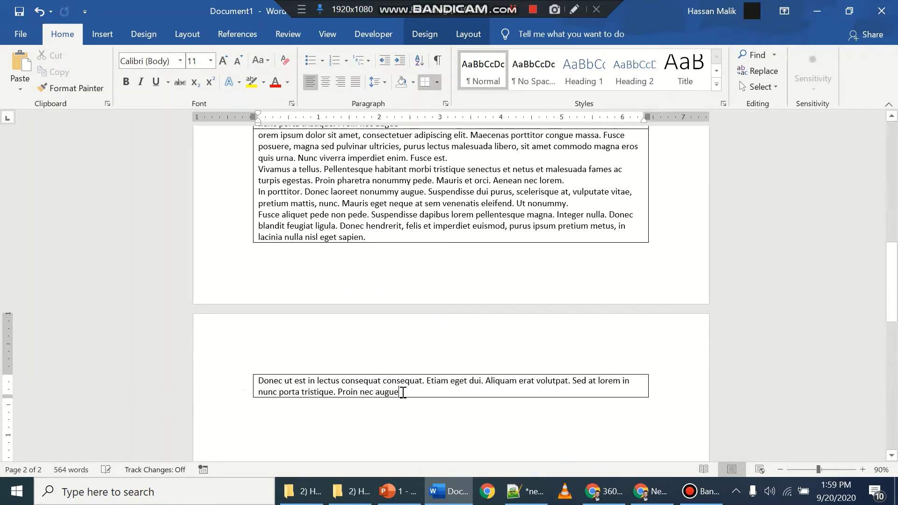
left_click_drag(399, 391, 262, 385)
key("ctrl+c")
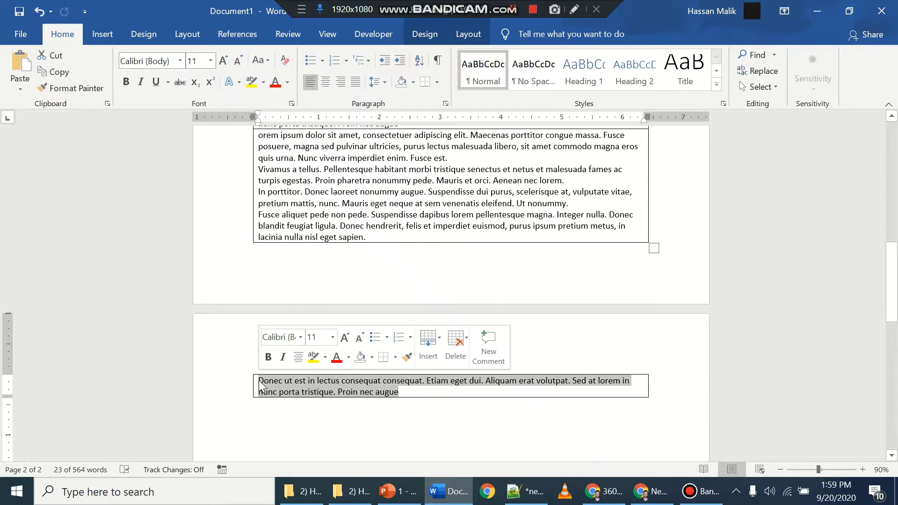
key("BackSpace")
key("BackSpace")
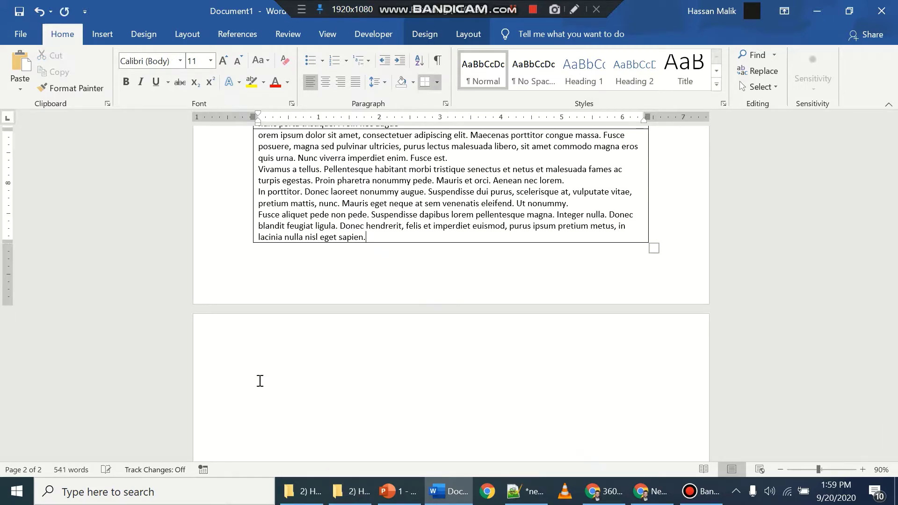
scroll(315, 359, "up", 2)
scroll(327, 327, "up", 3)
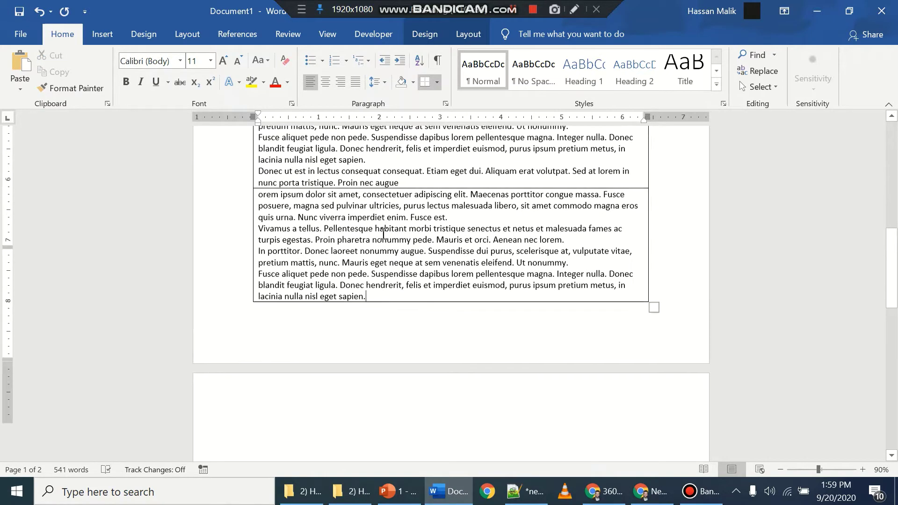
scroll(372, 227, "up", 3)
scroll(387, 245, "up", 3)
scroll(382, 272, "down", 3)
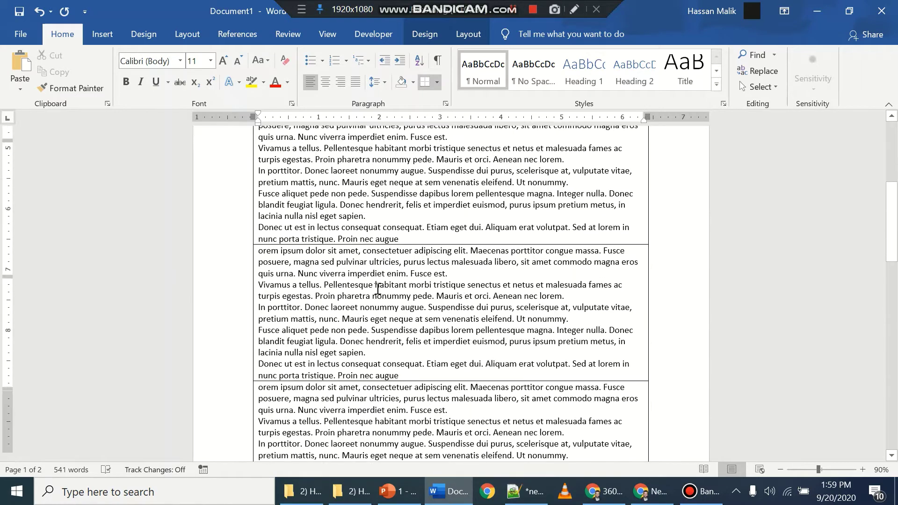
scroll(378, 299, "down", 1)
scroll(377, 321, "down", 6)
scroll(321, 316, "down", 4)
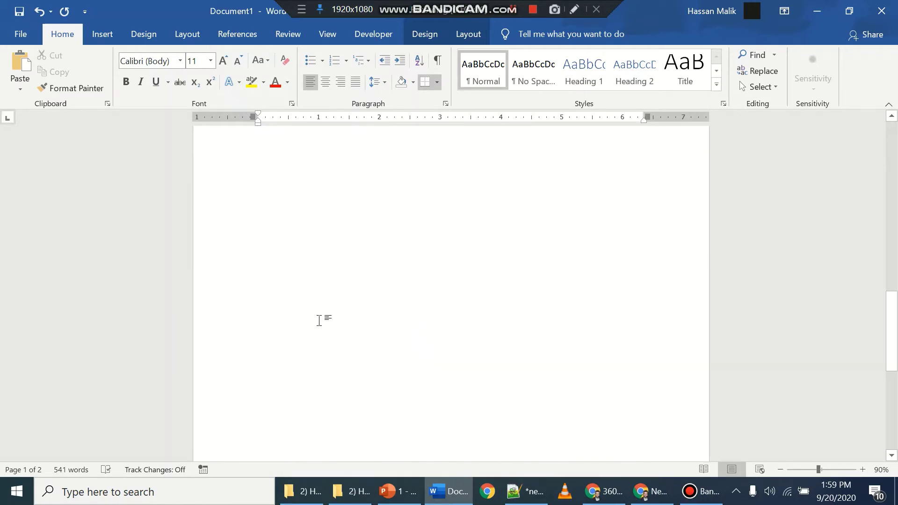
scroll(401, 265, "up", 3)
scroll(454, 189, "up", 2)
key("ctrl+End")
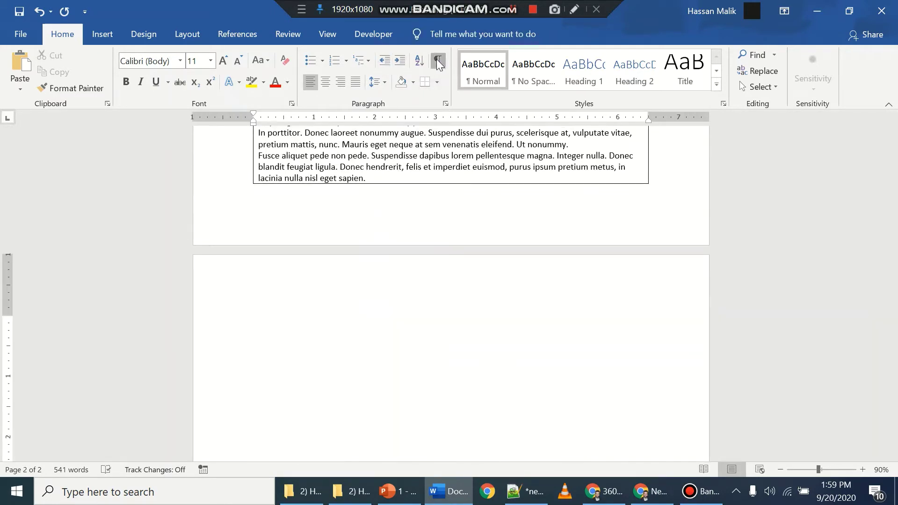
Step: Show formatting marks and paste back the one-row Donec ut est table on page 2
left_click(438, 60)
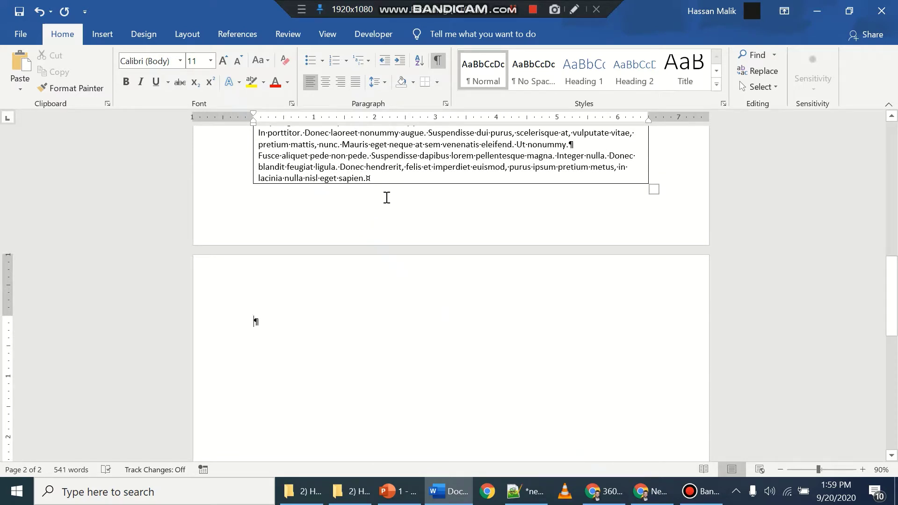
key("ctrl+v")
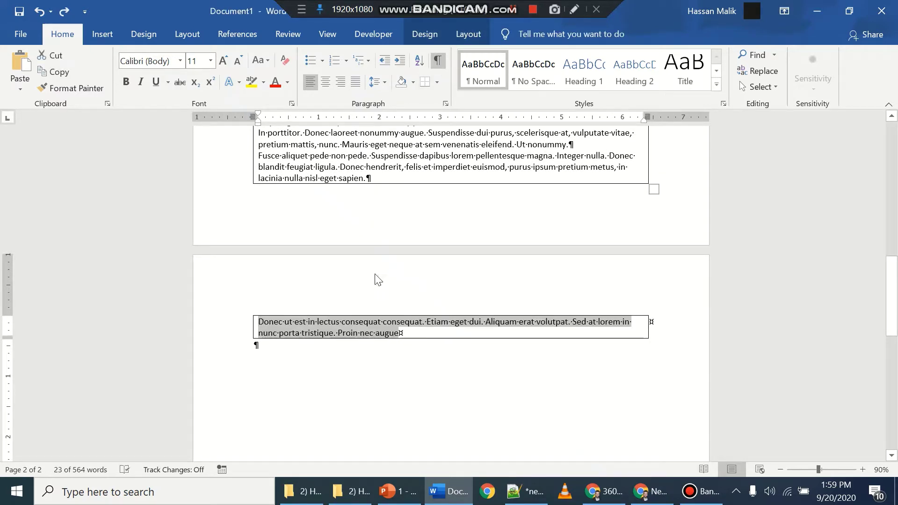
left_click(298, 346)
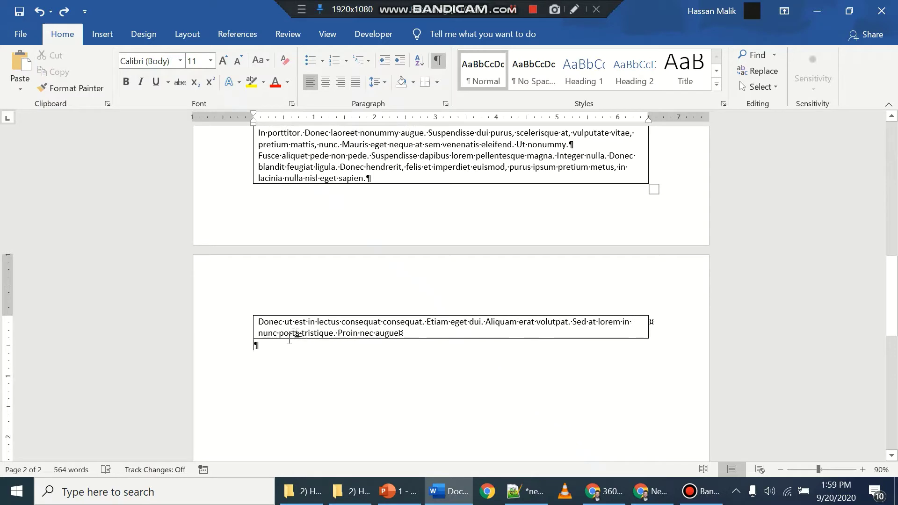
Step: Type 'kjk' in the empty paragraph, then select all text in the page-2 table row
left_click(294, 352)
type("kjk")
mouse_move(339, 333)
left_mouse_down()
mouse_move(233, 324)
mouse_move(234, 332)
left_mouse_up()
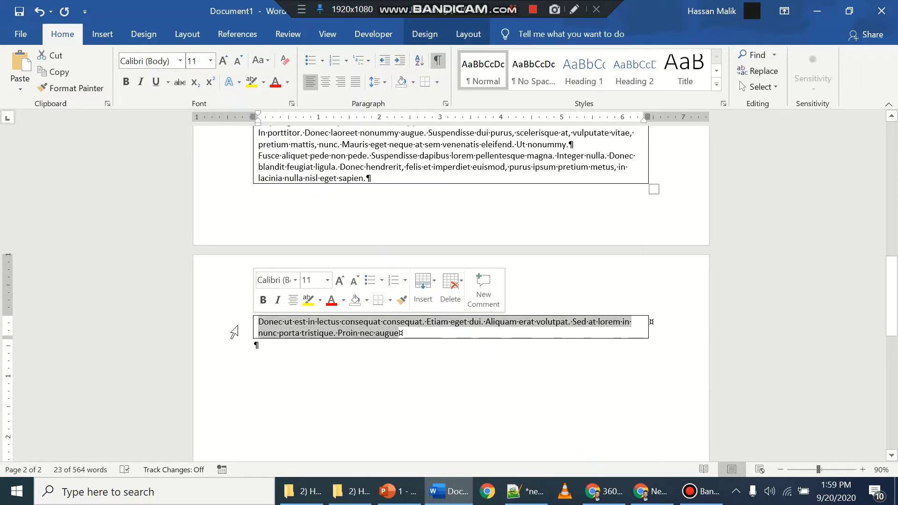
Step: Delete the page-2 row again and paste copies of the table rows into page 2's empty paragraph
key("BackSpace")
key("BackSpace")
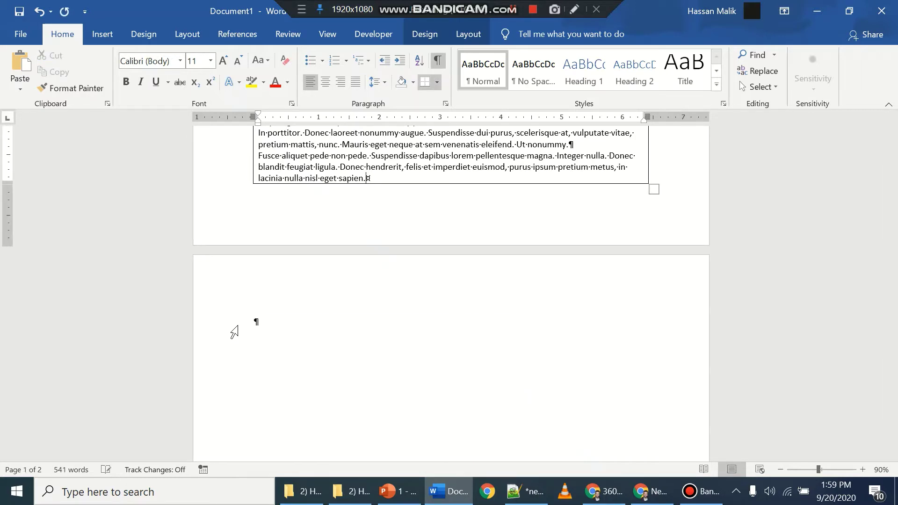
left_click(351, 330)
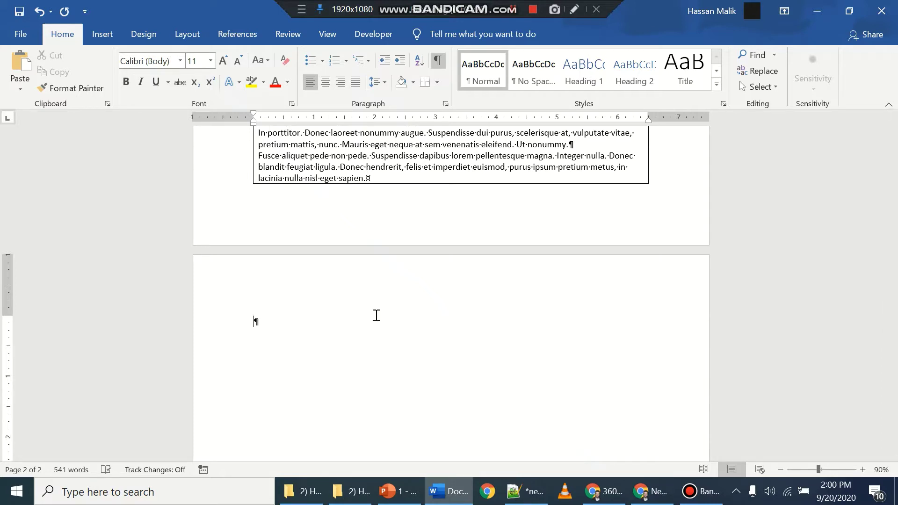
key("ctrl+v")
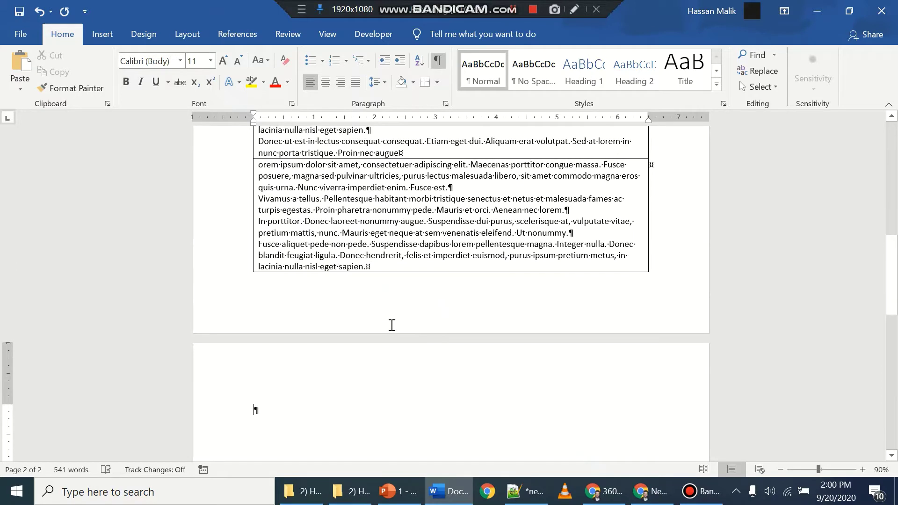
key("ctrl+v")
type("orem ipsum dolor sit amet, consectetuer adipiscing elit. Maecenas porttitor congue massa. Fusce posuere, magna sed pulvinar ultricies, purus lectus malesuada libero, sit amet commodo magna eros quis urna. Nunc viverra imperdiet enim. Fusce est. Vivamus a tellus. Pellentesque habitant morbi tristique senectus et netus et malesuada fames ac turpis egestas. Proin pharetra nonummy pede. Mauris et orci. Aenean nec lorem. In porttitor. Donec laoreet nonummy augue. Suspendisse dui purus, scelerisque at, vulputate vitae, pretium mattis, nunc. Mauris eget neque at sem venenatis eleifend. Ut nonummy. Fusce aliquet pede non pede. Suspendisse dapibus lorem pellentesque magna. Integer nulla. Donec blandit feugiat ligula. Donec hendrerit, felis et imperdiet euismod, purus ipsum pretium metus, in lacinia nulla nisl eget sapien. Donec ut est in lectus consequat consequat. Etiam eget dui. Aliquam erat volutpat. Sed at lorem in nunc porta tristique. Proin nec augue")
key("ctrl+v")
Step: Undo the extra pasted rows and paste a blank paragraph inside a table cell
key("ctrl+z")
key("ctrl+z")
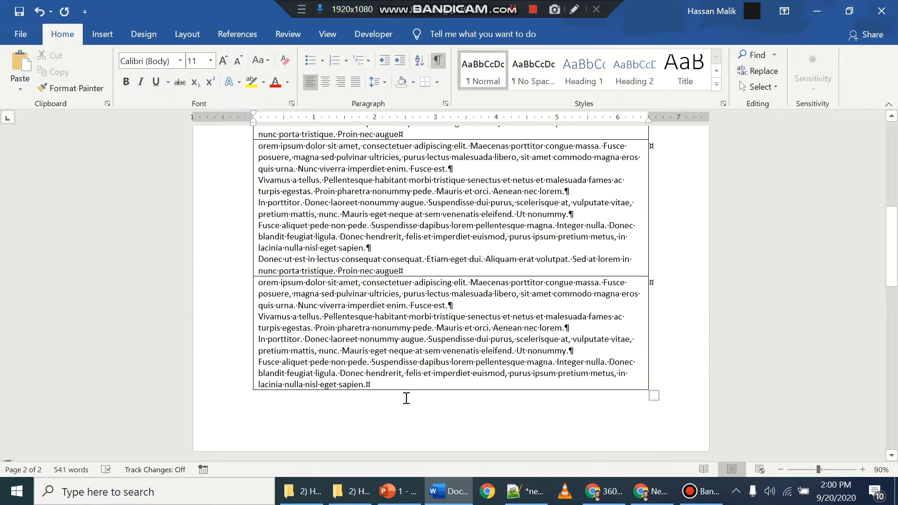
key("ctrl+z")
key("ctrl+z")
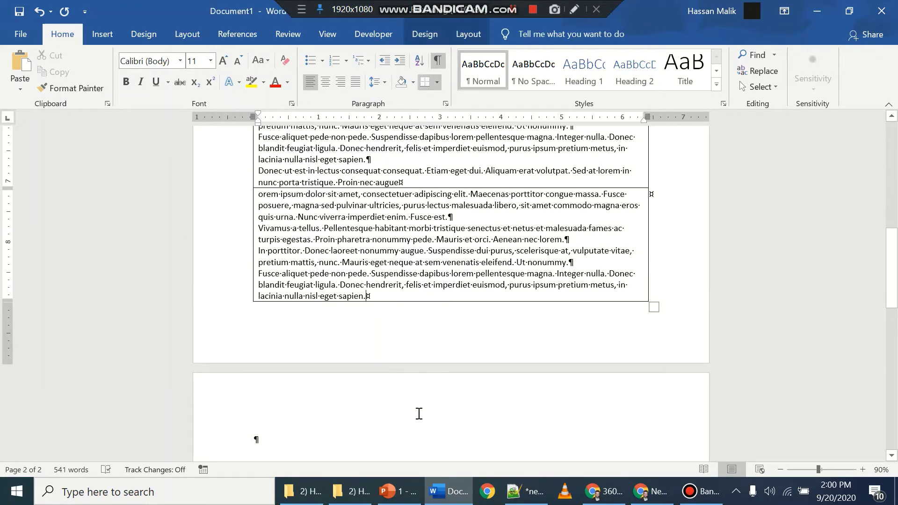
key("ctrl+v")
key("ctrl+v")
type("orem ipsum dolor sit amet, consectetuer adipiscing elit. Maecenas porttitor congue massa. Fusce posuere, magna sed pulvinar ultricies, purus lectus malesuada libero, sit amet commodo magna eros quis urna. Nunc viverra imperdiet enim. Fusce est. Vivamus a tellus. Pellentesque habitant morbi tristique senectus et netus et malesuada fames ac turpis egestas. Proin pharetra nonummy pede. Mauris et orci. Aenean nec lorem. In porttitor. Donec laoreet nonummy augue. Suspendisse dui purus, scelerisque at, vulputate vitae, pretium mattis, nunc. Mauris eget neque at sem venenatis eleifend. Ut nonummy. Fusce aliquet pede non pede. Suspendisse dapibus lorem pellentesque magna. Integer nulla. Donec blandit feugiat ligula. Donec hendrerit, felis et imperdiet euismod, purus ipsum pretium metus, in lacinia nulla nisl eget sapien. Donec ut est in lectus consequat consequat. Etiam eget dui. Aliquam erat volutpat. Sed at lorem in nunc porta tristique. Proin nec augue")
scroll(397, 283, "up", 1)
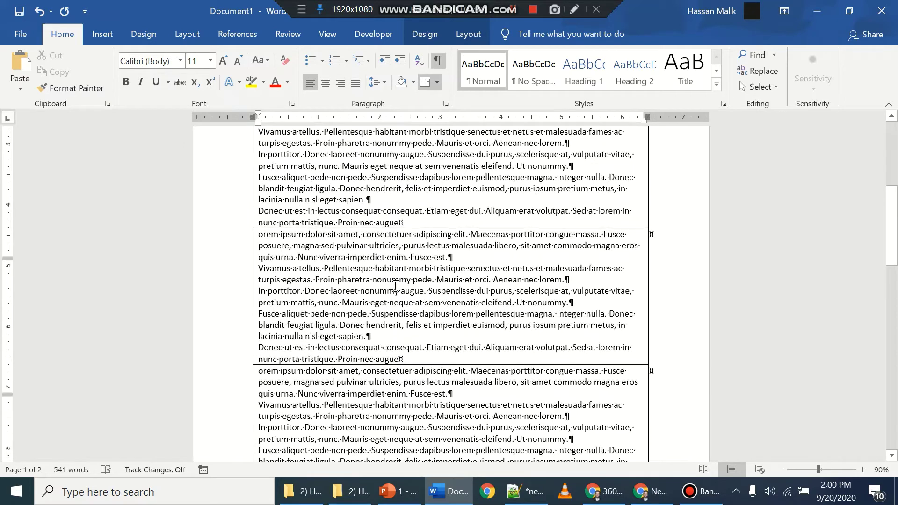
scroll(384, 252, "up", 2)
scroll(369, 219, "up", 1)
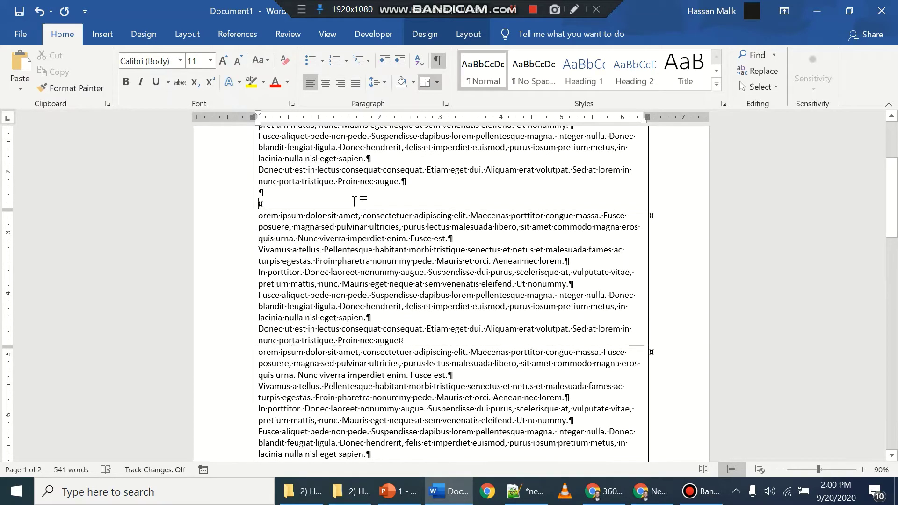
Step: Delete the two empty lines from the top table cell
left_click(270, 202)
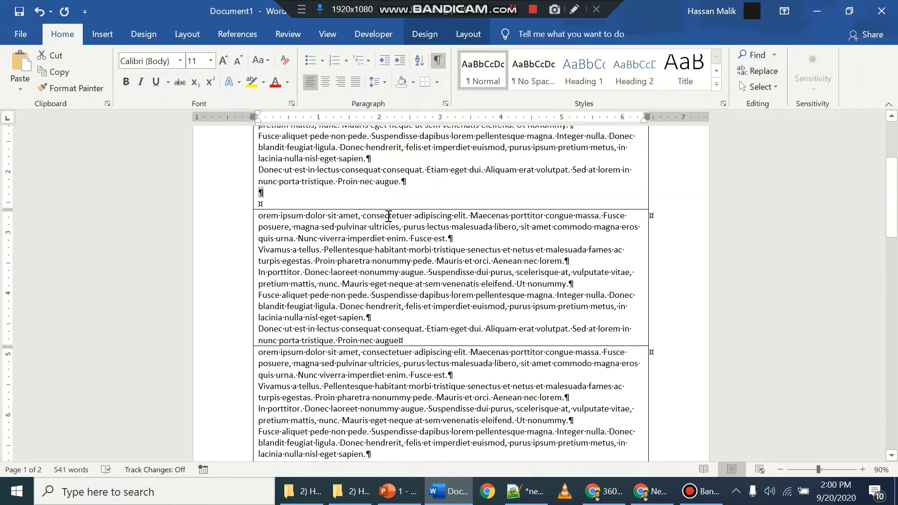
key("BackSpace")
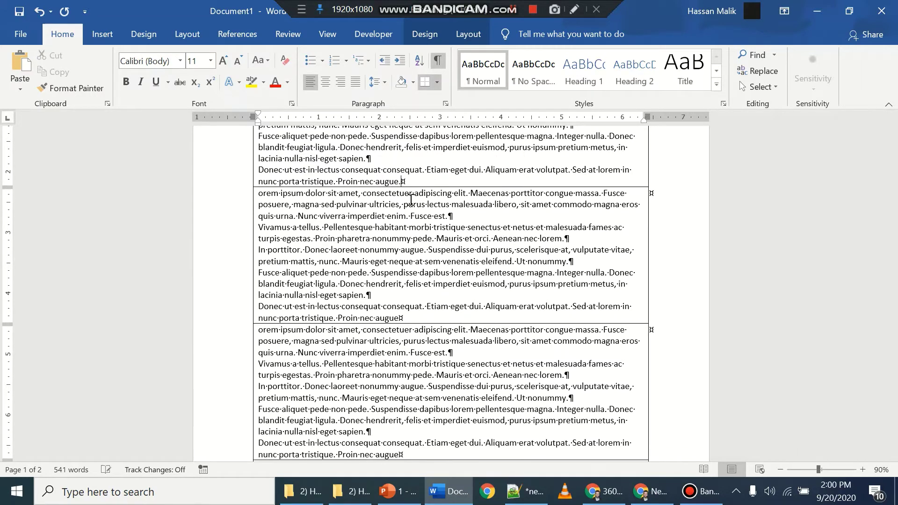
key("BackSpace")
scroll(220, 260, "down", 5)
scroll(220, 260, "down", 2)
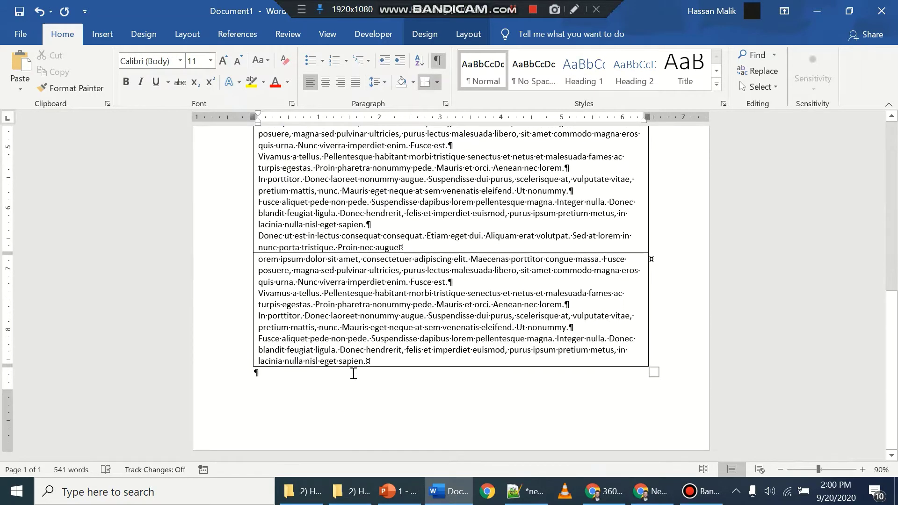
Step: Paste below the table and insert a page break so the final paragraph mark lands on page 2
left_click(251, 376)
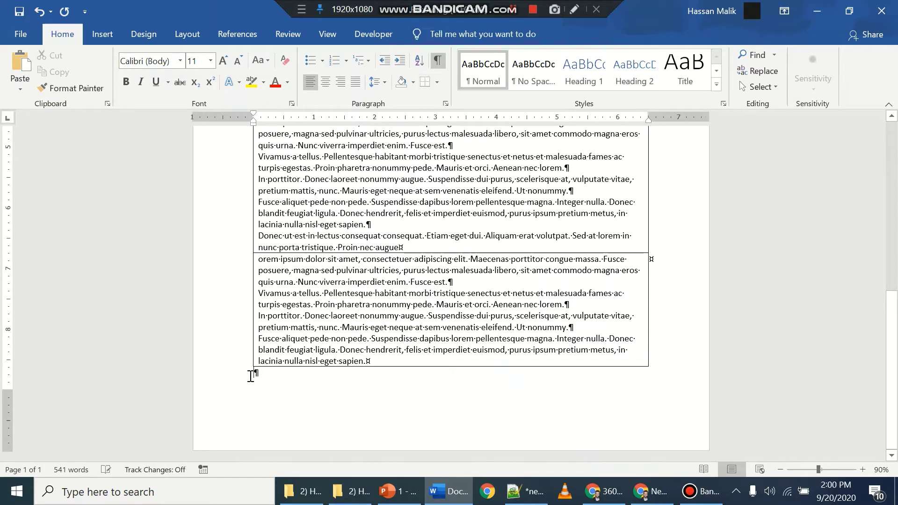
key("ctrl+v")
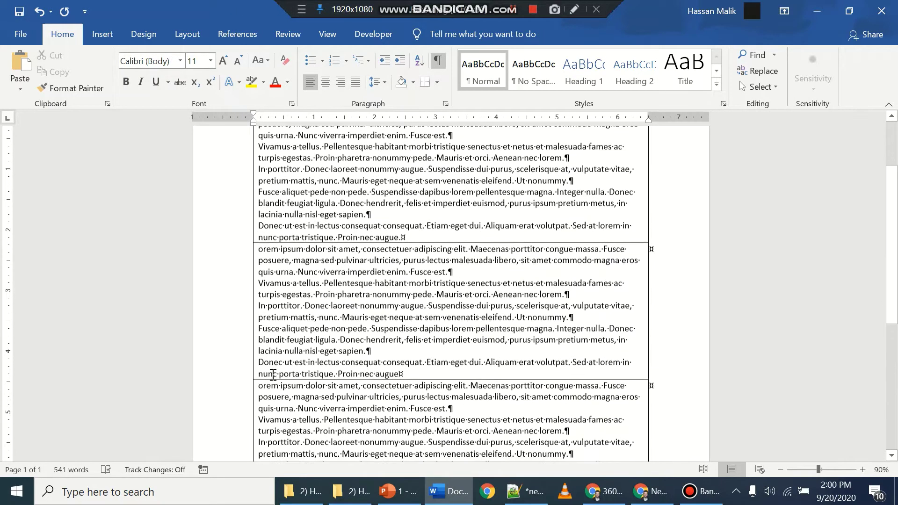
scroll(519, 318, "down", 10)
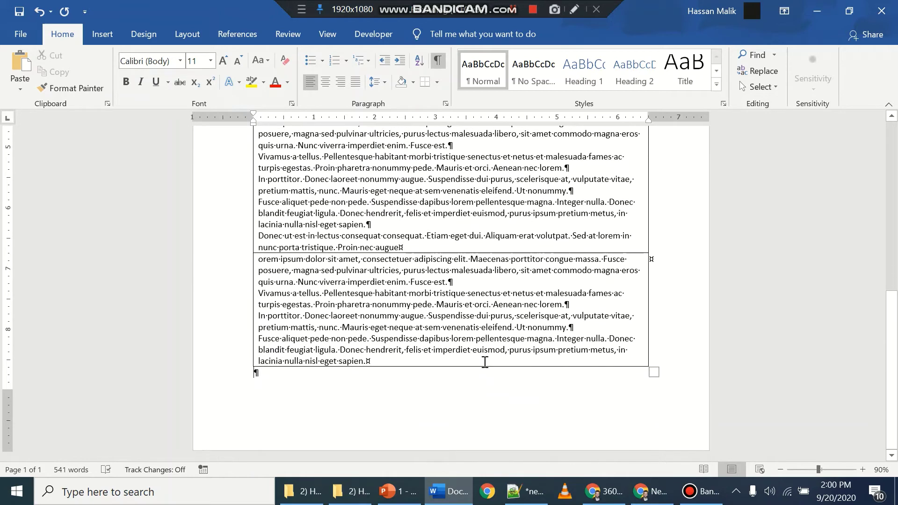
key("ctrl+Return")
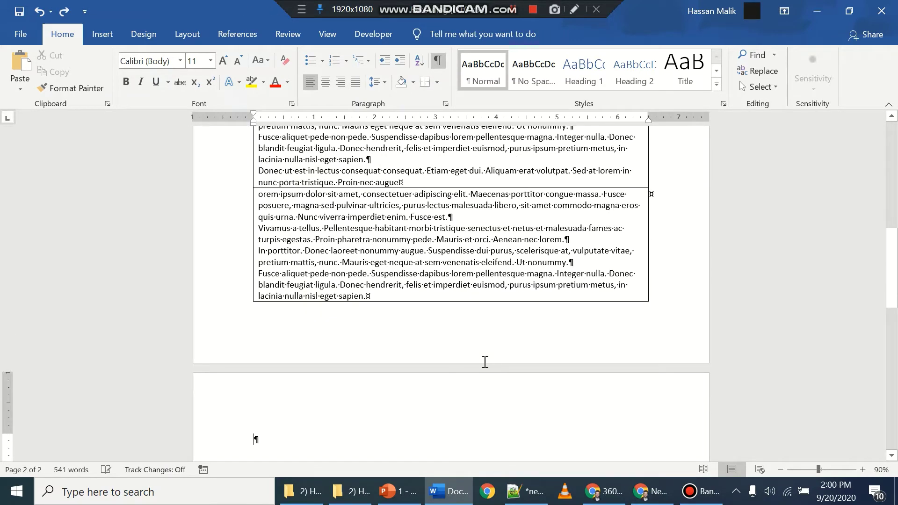
scroll(483, 361, "down", 2)
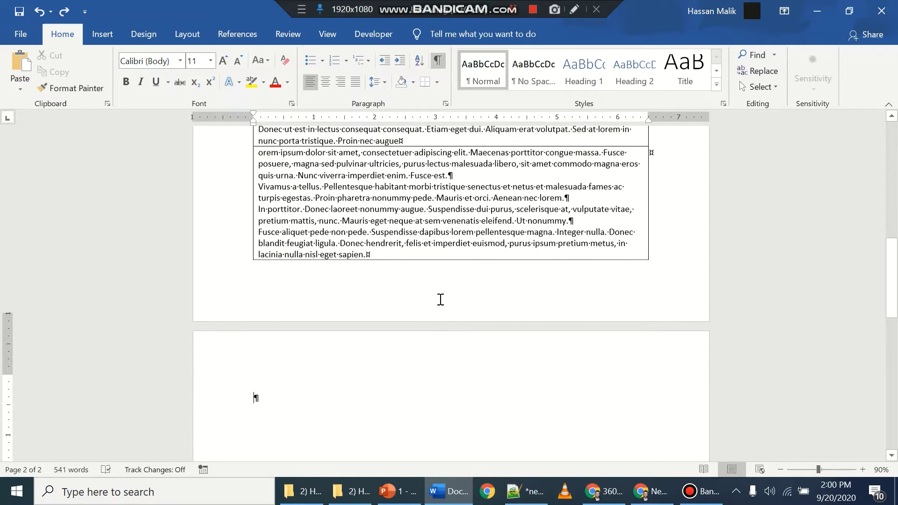
Step: Duplicate the 'Donec hendrerit … sapien.' sentence at the end of the last table cell
left_click(389, 236)
left_click_drag(389, 235, 341, 227)
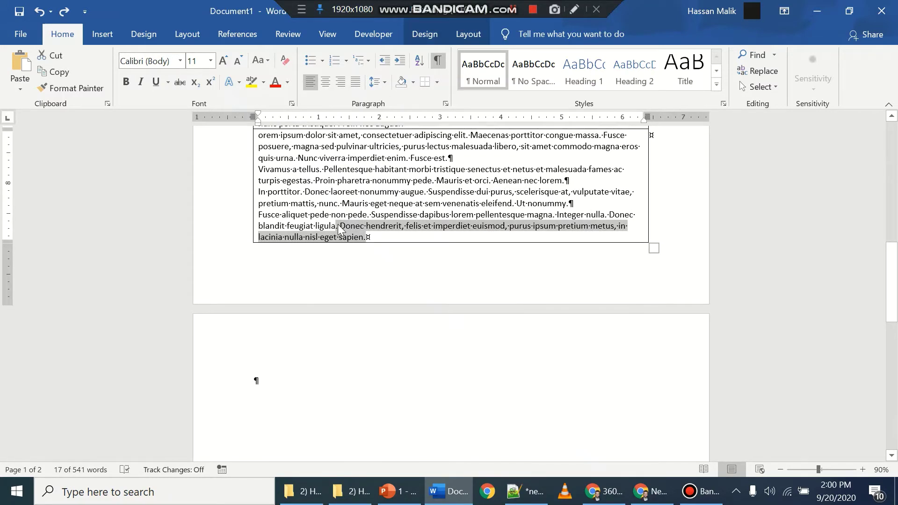
left_click(374, 239)
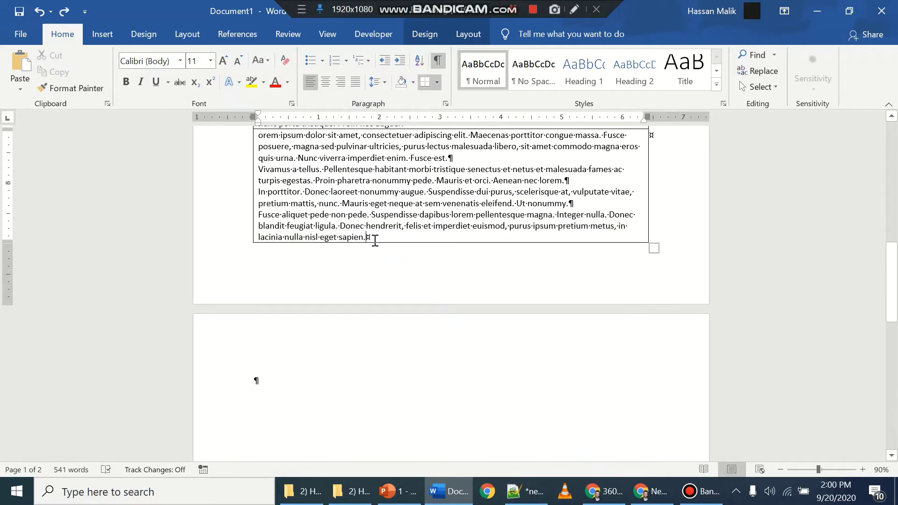
type(". Donec hendrerit, felis et imperdiet euismod, purus ipsum pretium metus, in lacinia nulla nisl eget sapien.")
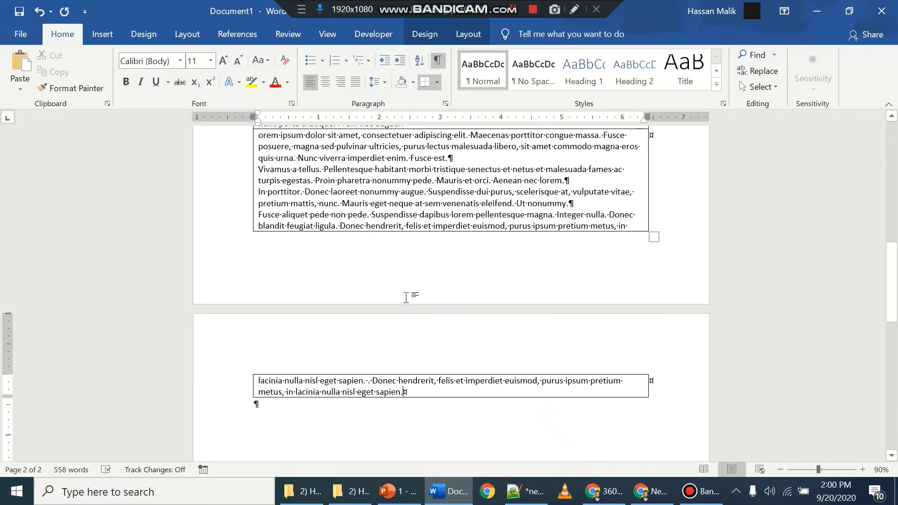
scroll(407, 298, "up", 3)
scroll(533, 398, "down", 4)
Step: Select the whole document and set its text to 10 pt
key("ctrl+a")
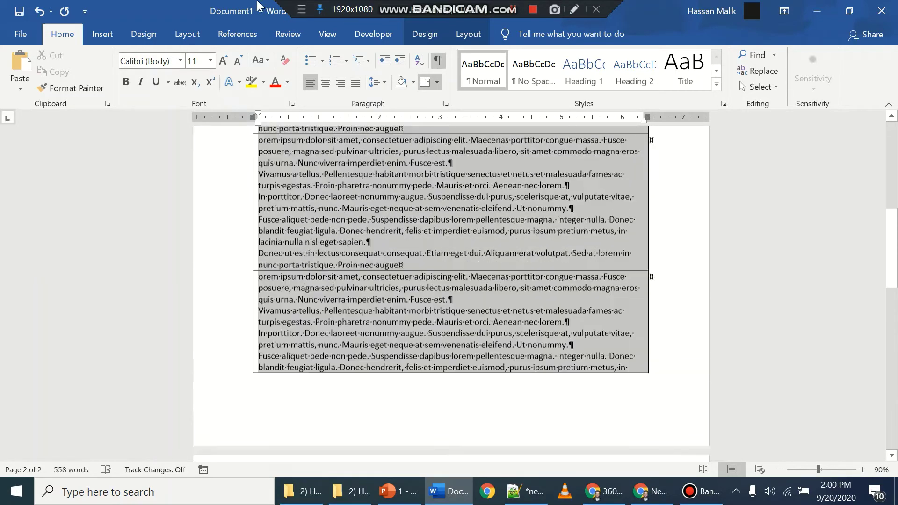
scroll(449, 281, "up", 5)
left_click(237, 61)
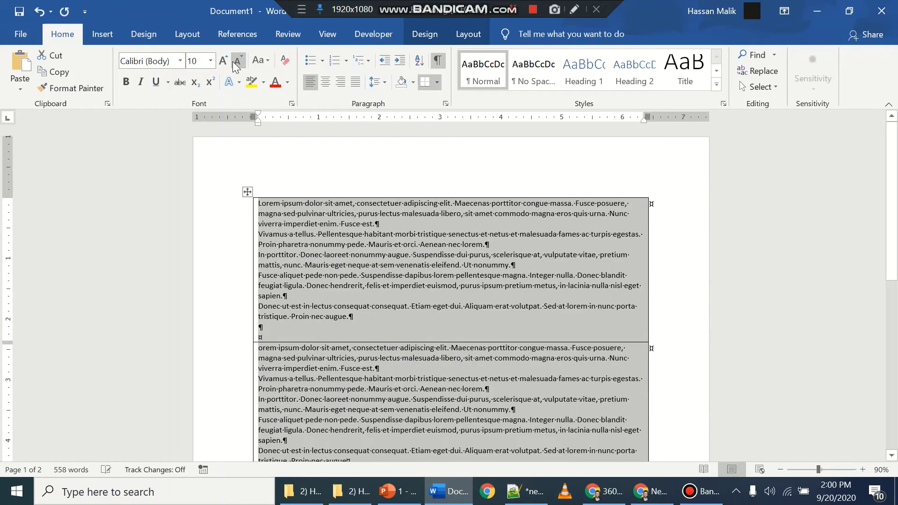
left_click(238, 61)
scroll(470, 355, "down", 3)
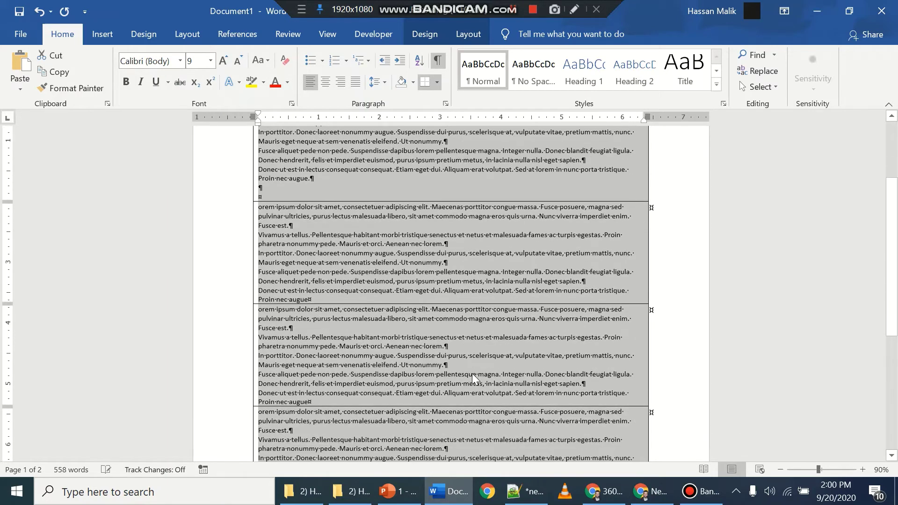
scroll(472, 370, "down", 3)
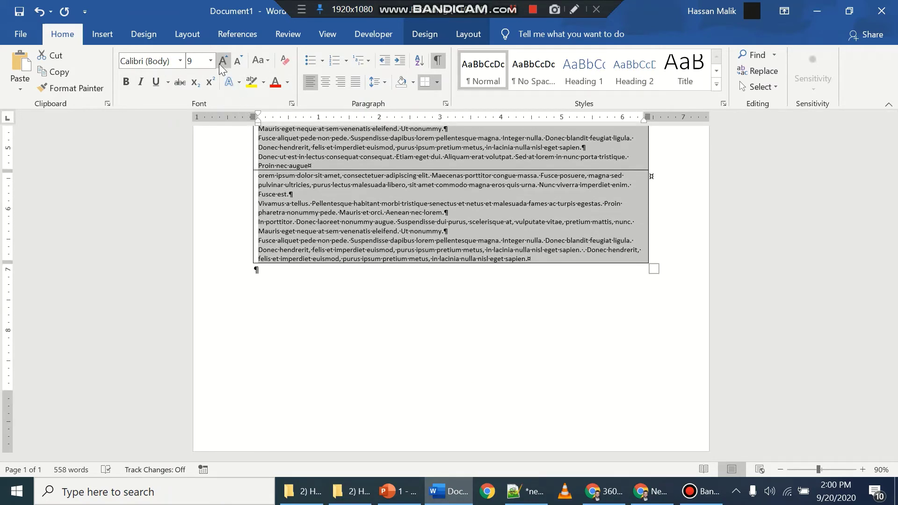
left_click(221, 67)
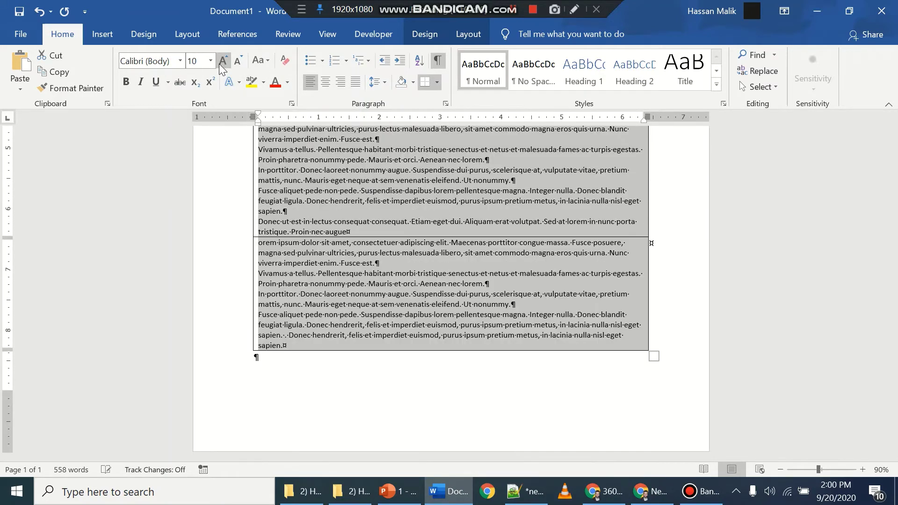
Step: Deselect below the table and check the first table cell's font size on the single page
left_click(274, 367)
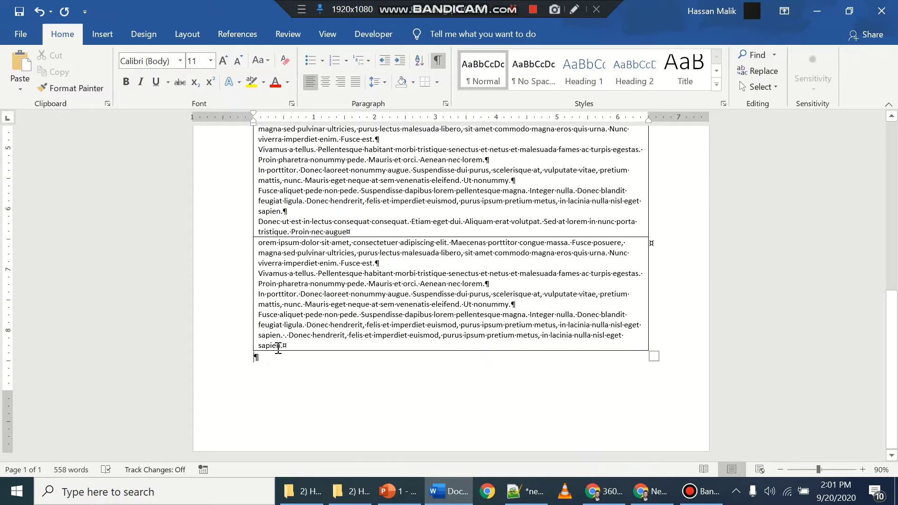
scroll(347, 318, "up", 3)
scroll(346, 318, "up", 3)
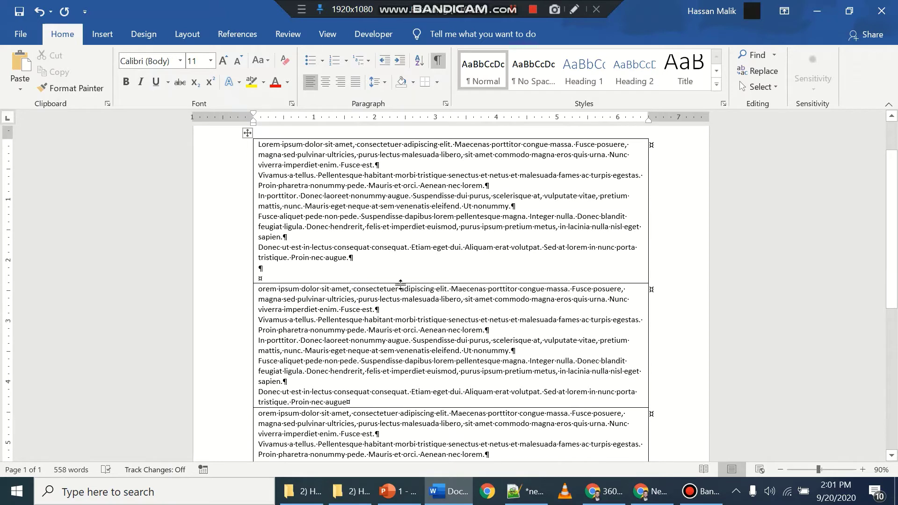
left_click(400, 276)
scroll(385, 273, "down", 3)
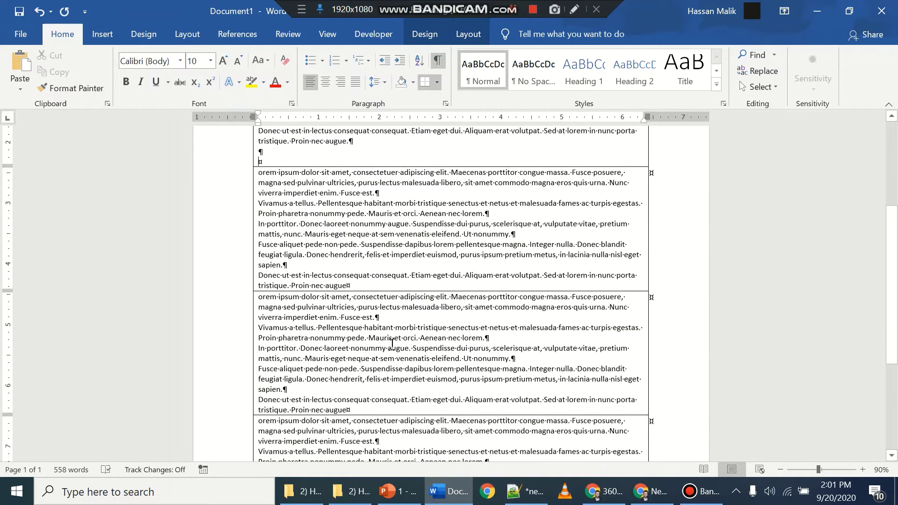
scroll(386, 304, "down", 2)
scroll(388, 341, "down", 2)
scroll(389, 382, "down", 2)
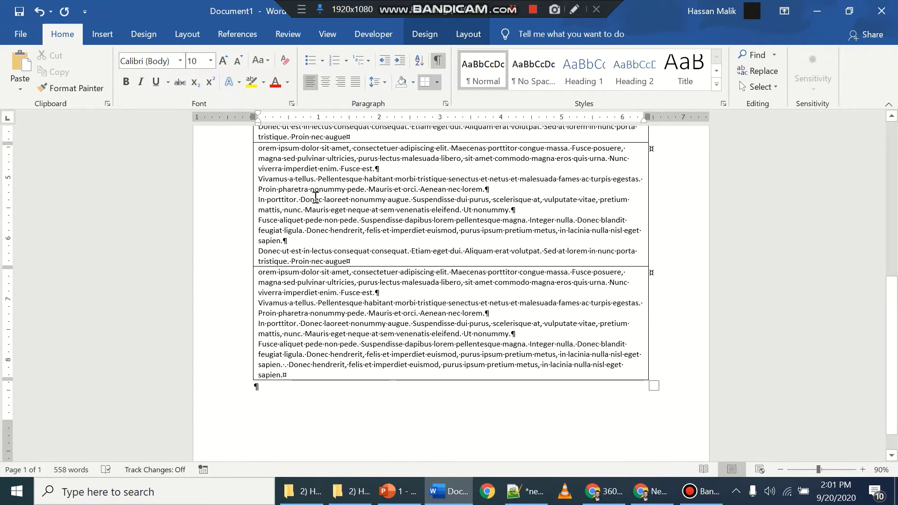
scroll(244, 210, "up", 3)
scroll(280, 239, "up", 3)
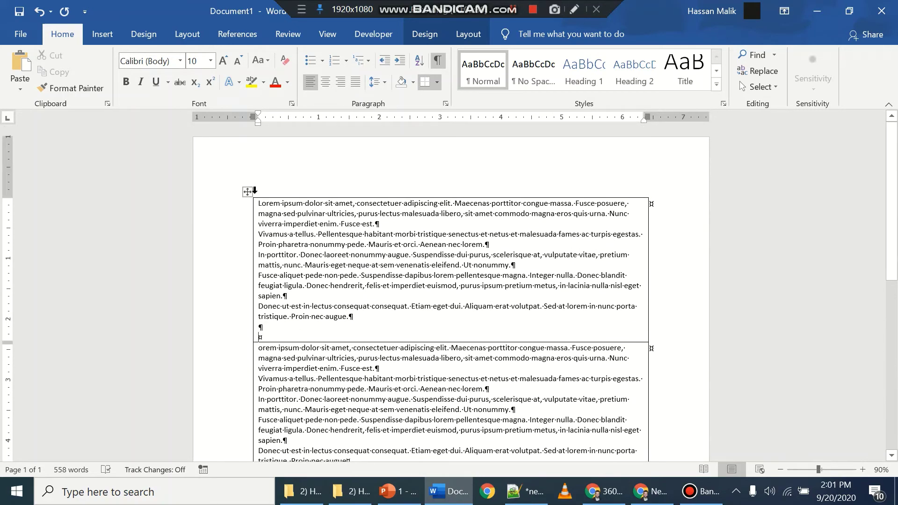
Step: Set the whole table's font size to 11 pt and return to the document start
left_click(247, 192)
left_click(196, 61)
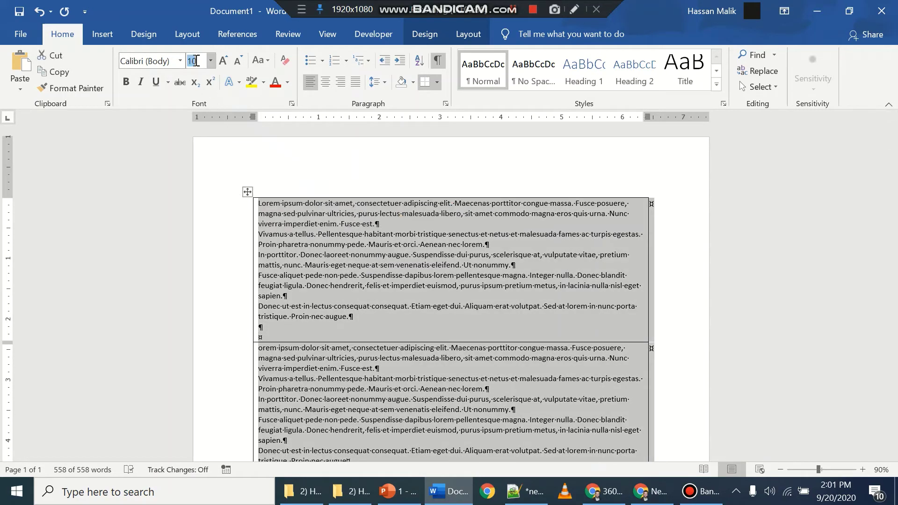
type("11")
key("Return")
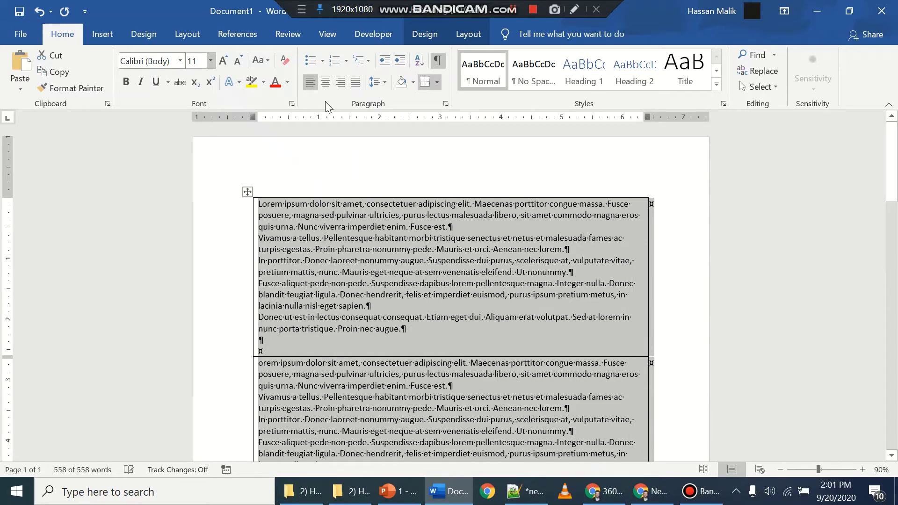
key("alt+n")
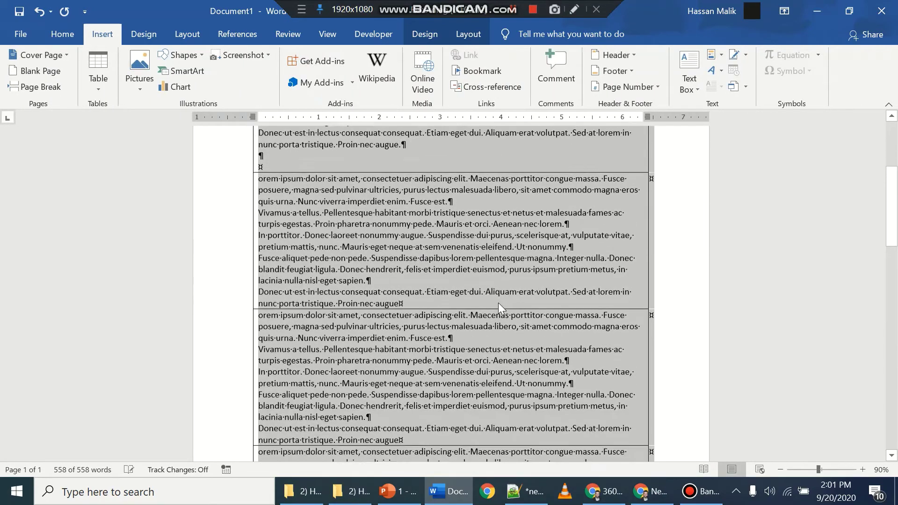
key("ctrl+Home")
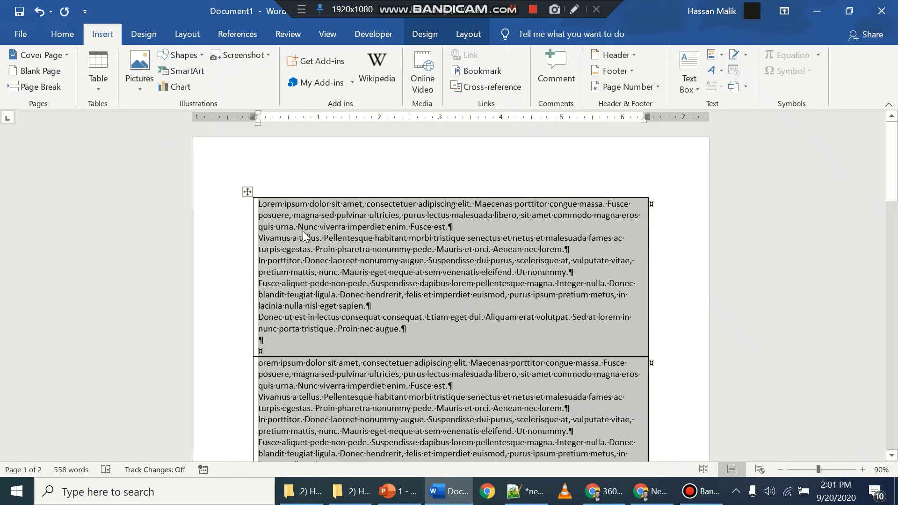
left_click(303, 236)
Step: Drag the top margin up, then undo the margin change and recent table text edits
left_click_drag(11, 196, 11, 164)
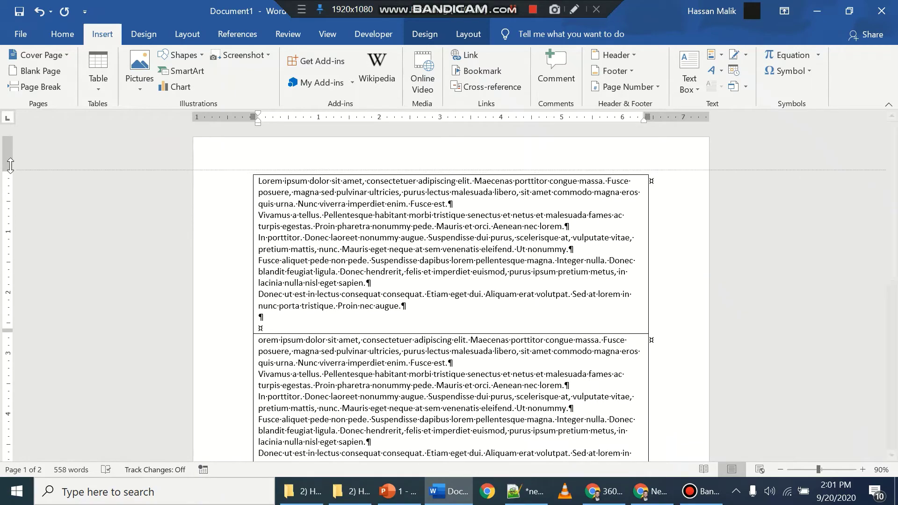
key("ctrl+z")
key("ctrl+z")
key("ctrl+z")
key("ctrl+z")
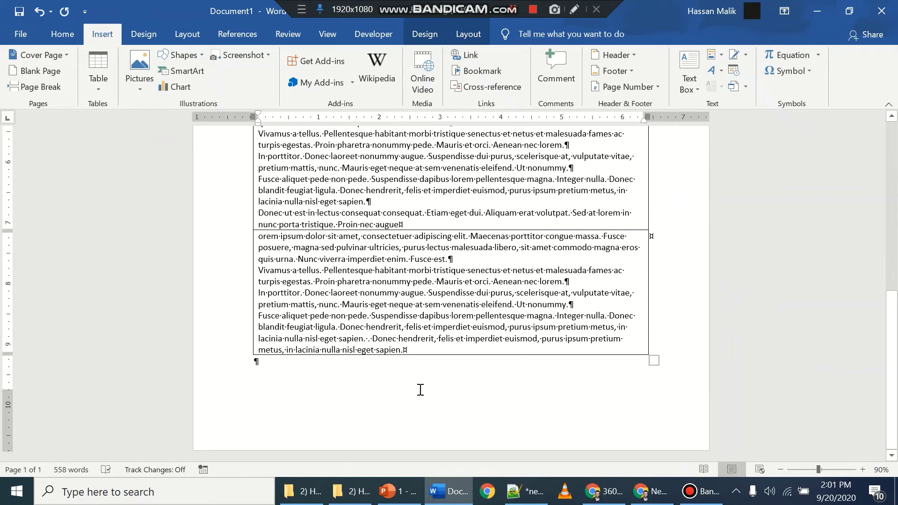
key("ctrl+z")
scroll(431, 318, "down", 1)
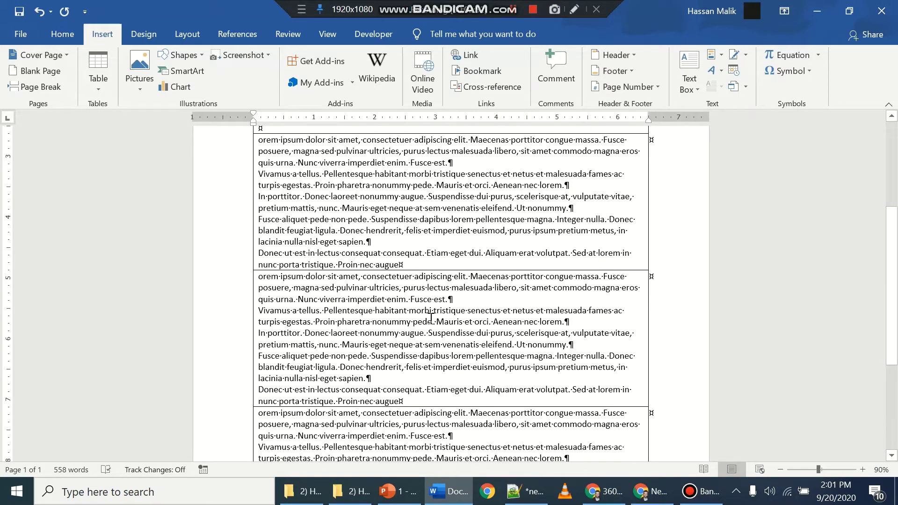
key("ctrl+z")
scroll(450, 350, "down", 1)
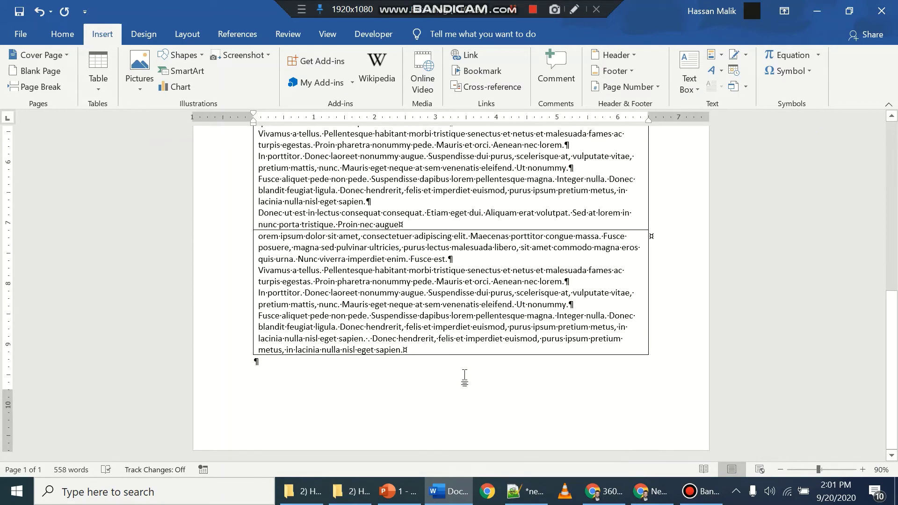
Step: Undo back to the state where the table spills onto page 2
left_click(486, 270)
key("ctrl+z")
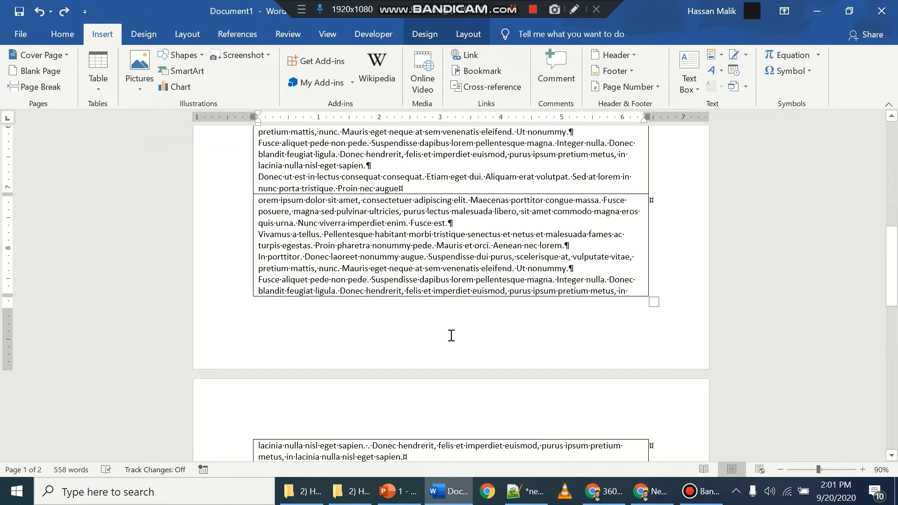
scroll(451, 336, "down", 3)
scroll(451, 336, "up", 2)
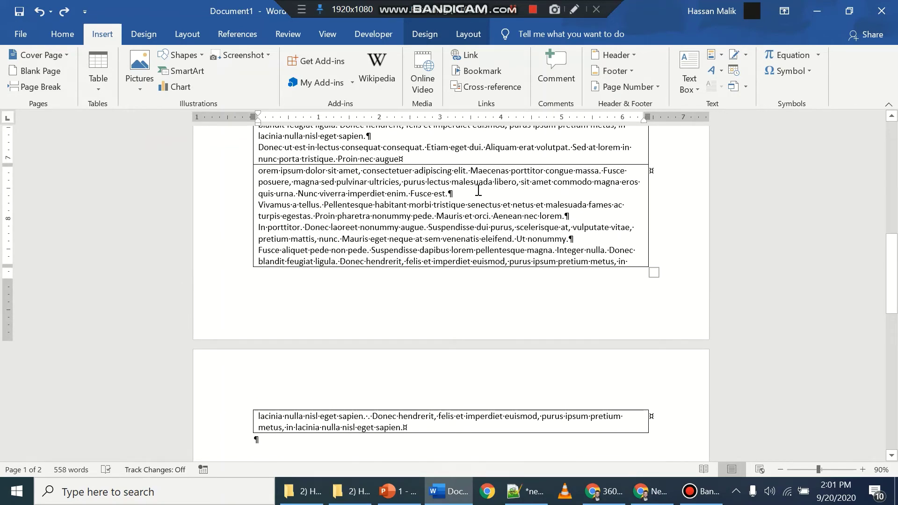
Step: Insert a page break after 'Fusce est.' in the last row to split the table
mouse_move(459, 188)
left_mouse_down()
mouse_move(451, 210)
mouse_move(282, 169)
left_mouse_up()
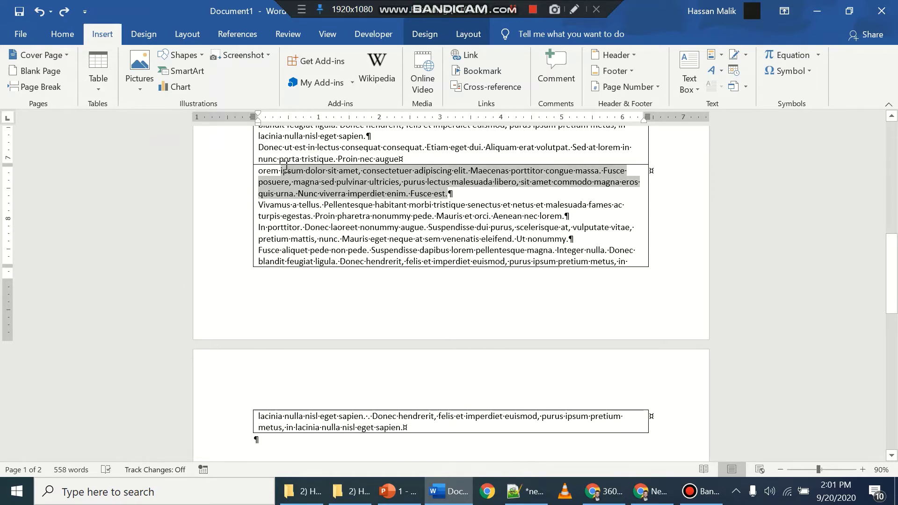
left_click_drag(476, 192, 281, 170)
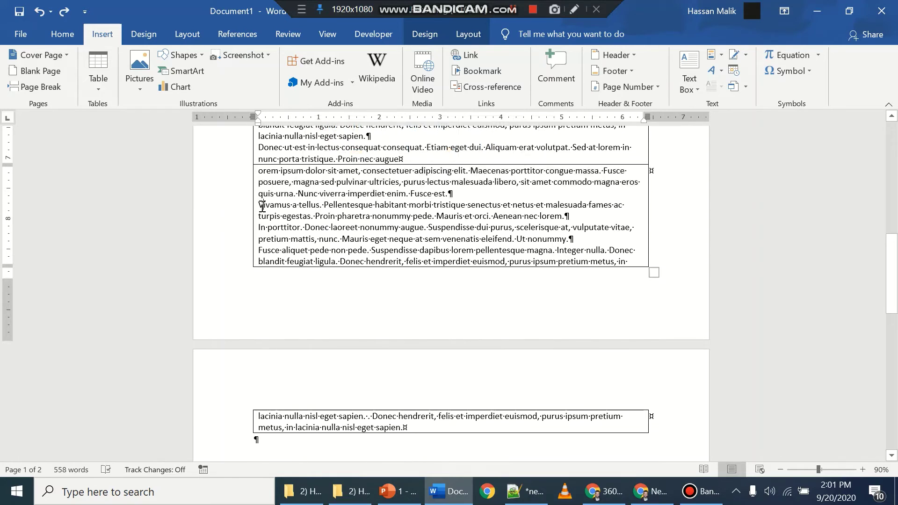
left_click_drag(265, 206, 515, 421)
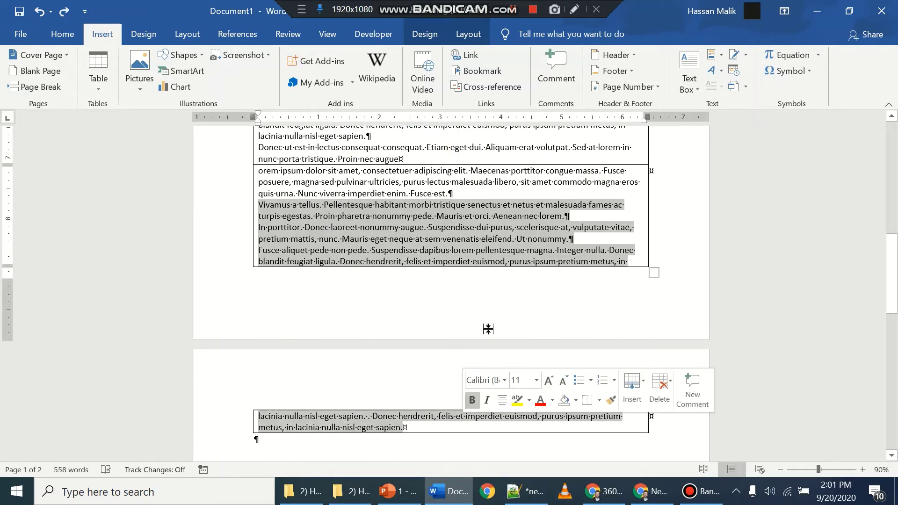
left_click(459, 194)
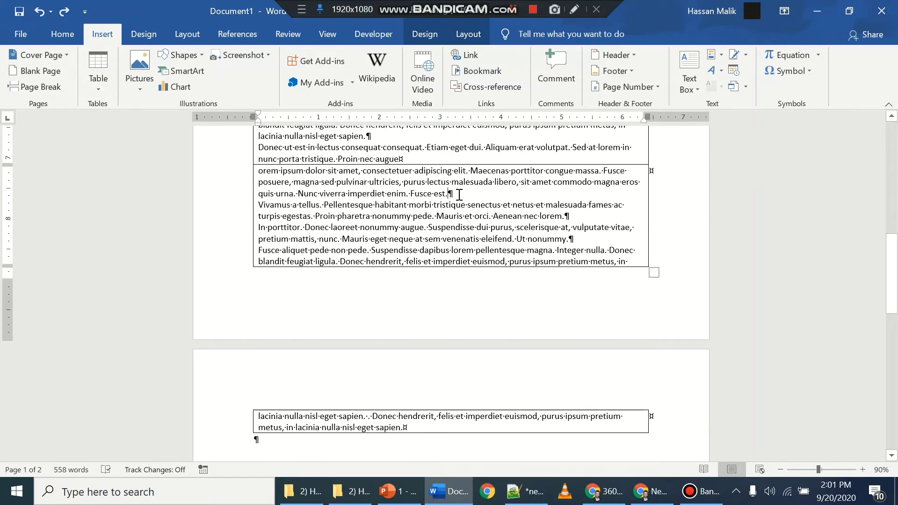
key("ctrl+Return")
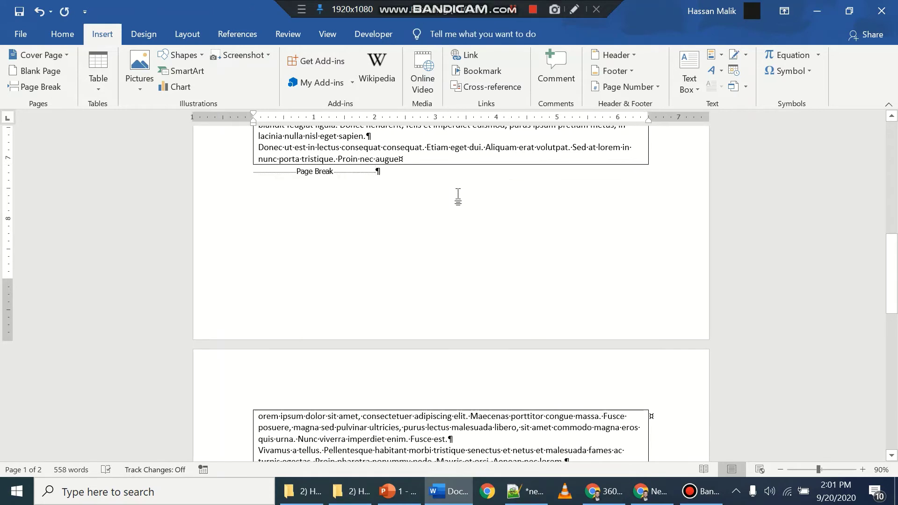
Step: Undo and redo the edits in the page-2 table, keeping its last row there with a blank line
scroll(458, 196, "down", 3)
scroll(458, 266, "down", 1)
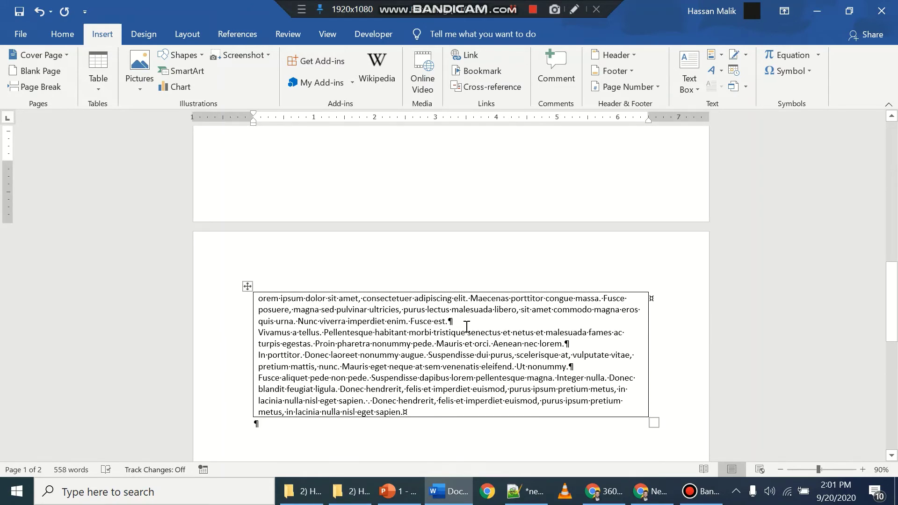
left_click(467, 326)
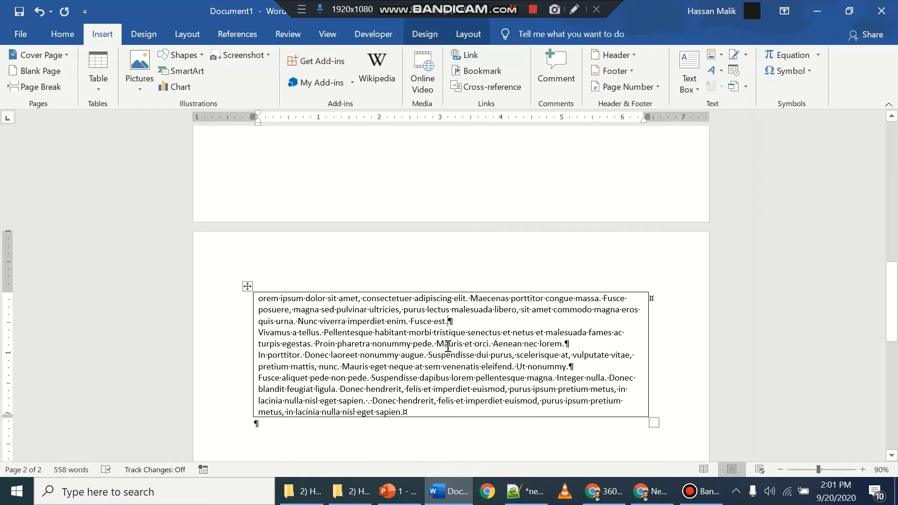
key("ctrl+z")
key("ctrl+y")
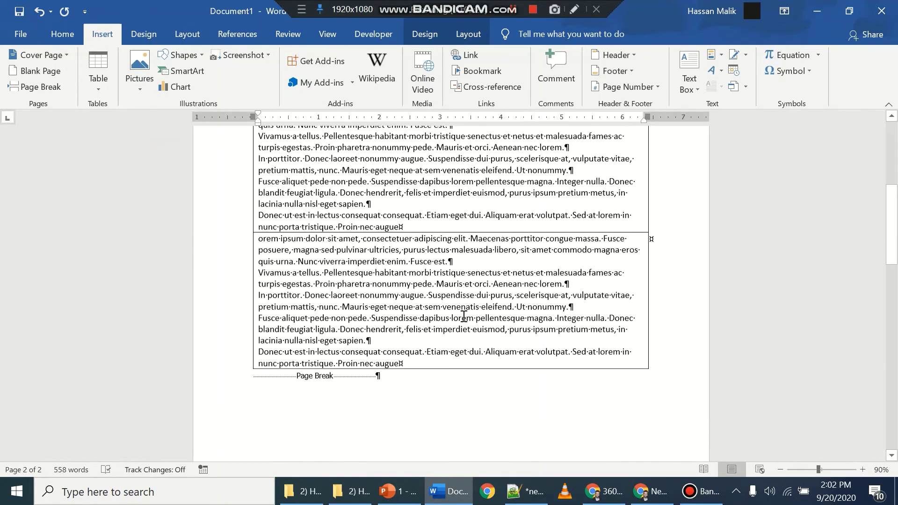
key("ctrl+z")
key("ctrl+z")
key("ctrl+y")
key("ctrl+y")
key("ctrl+y")
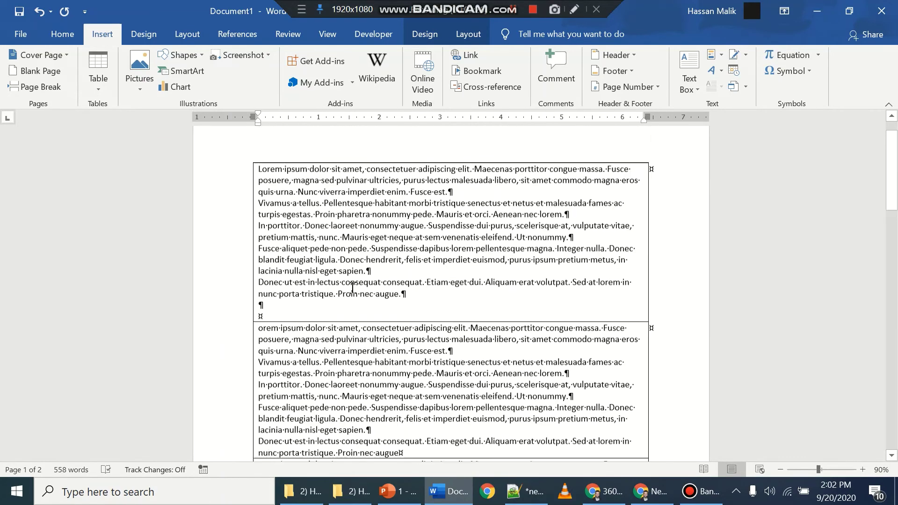
scroll(415, 245, "down", 5)
key("ctrl+z")
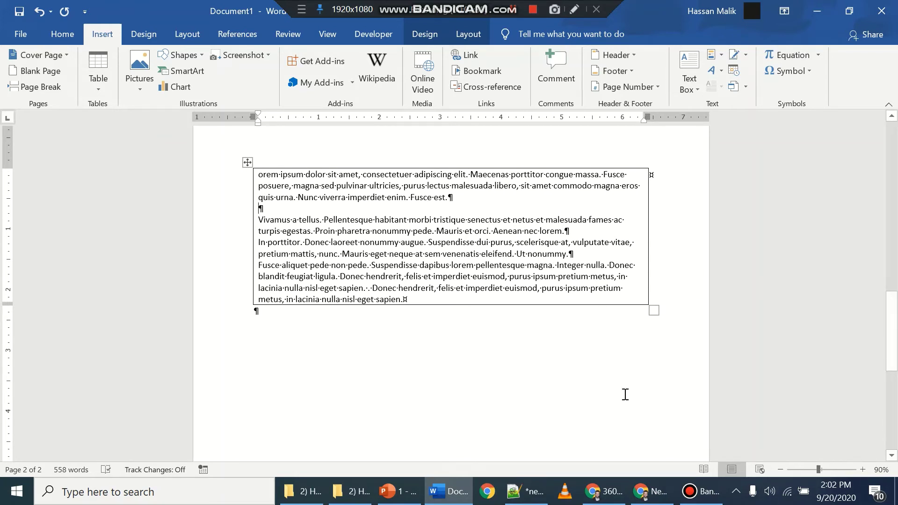
Step: Place the cursor below the table and scroll back up through the document
left_click(591, 439)
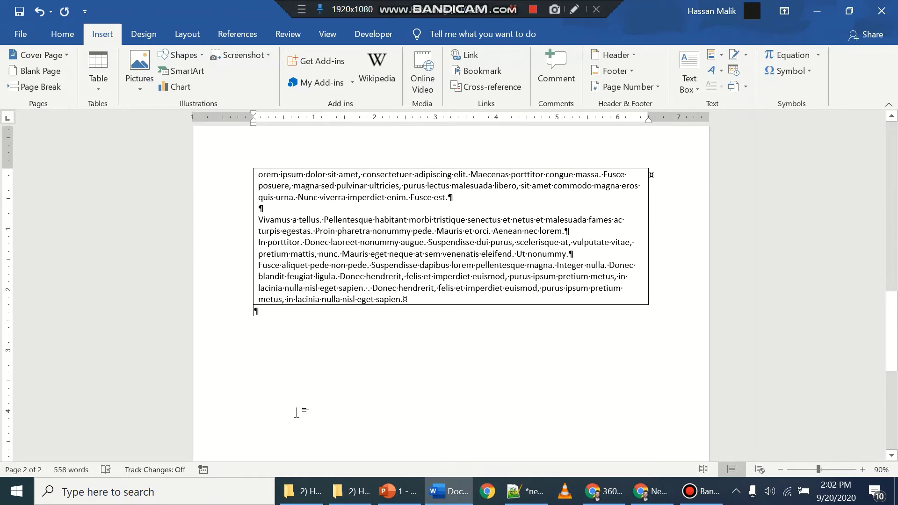
scroll(264, 277, "up", 5)
scroll(365, 369, "up", 5)
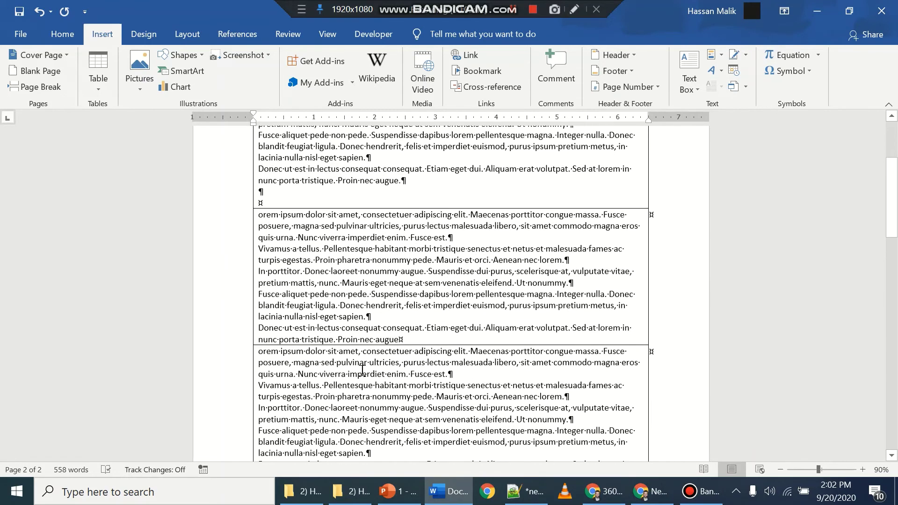
scroll(375, 337, "up", 3)
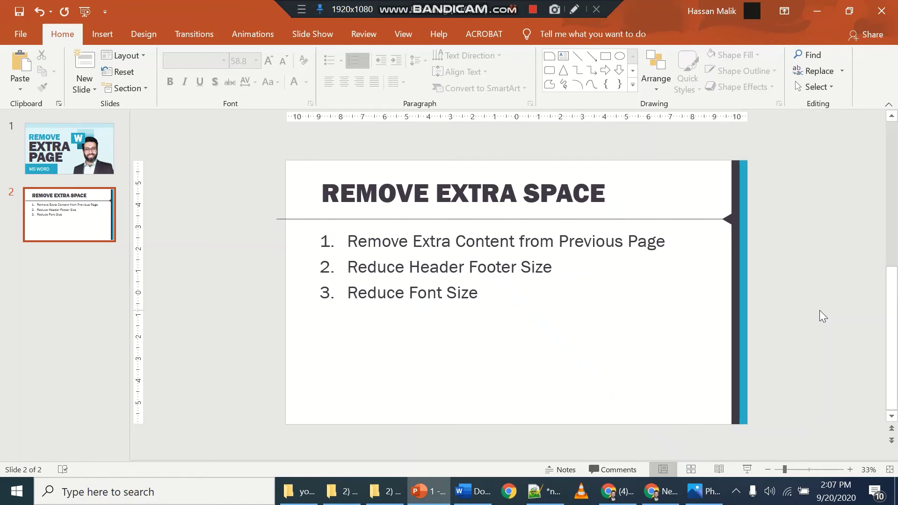
double_click(444, 243)
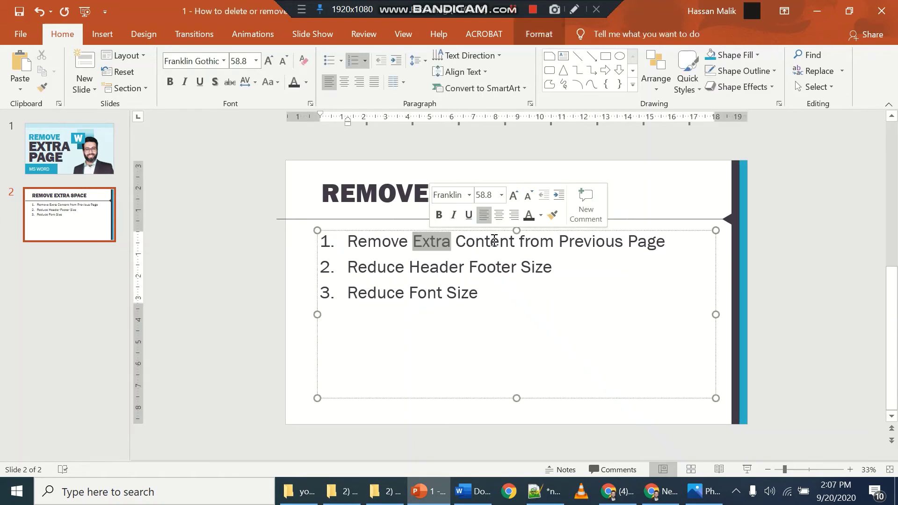
left_click(501, 242, "shift")
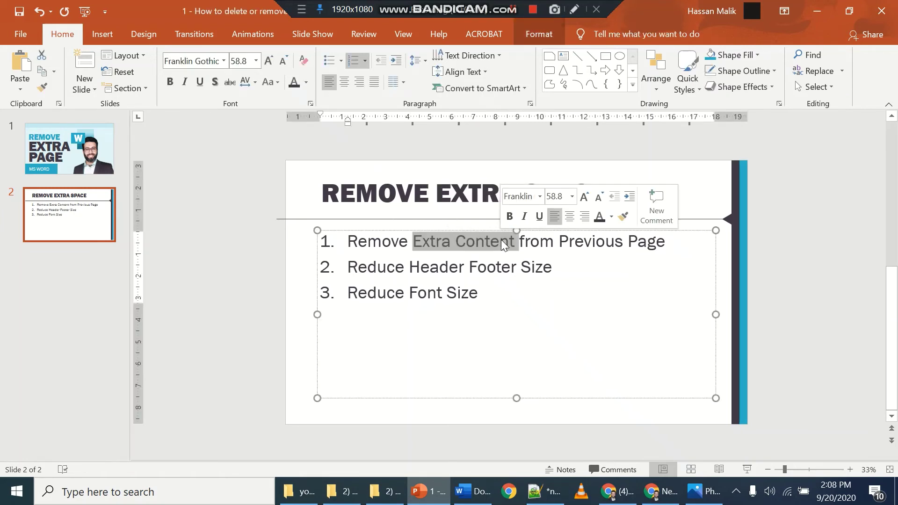
left_click(437, 261)
left_click(498, 268, "shift")
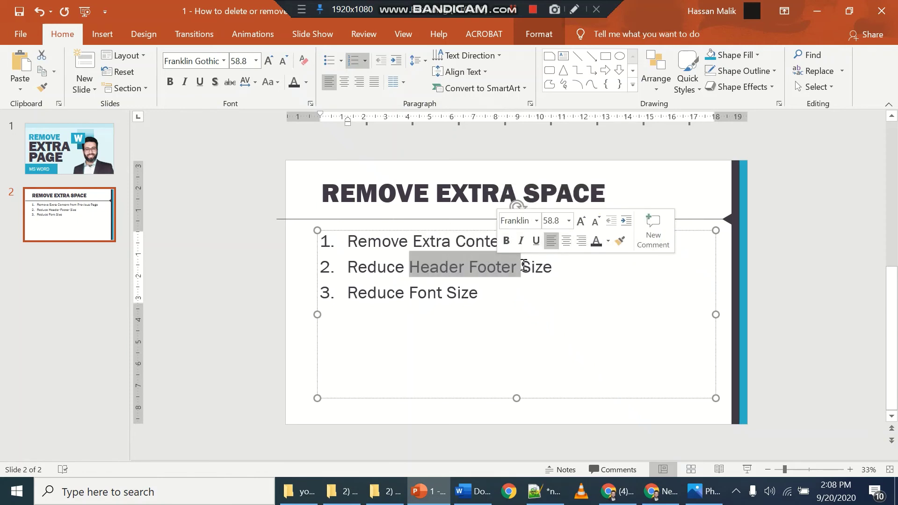
double_click(399, 294)
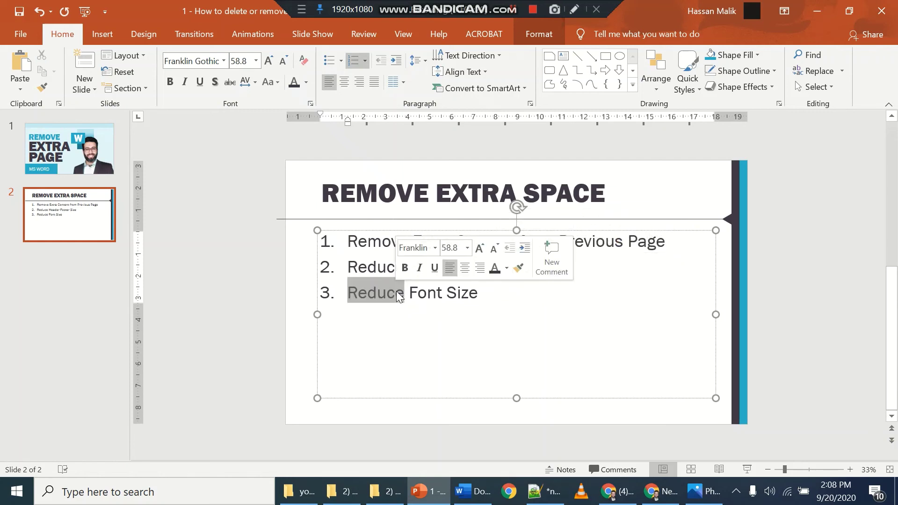
left_click_drag(494, 294, 427, 293)
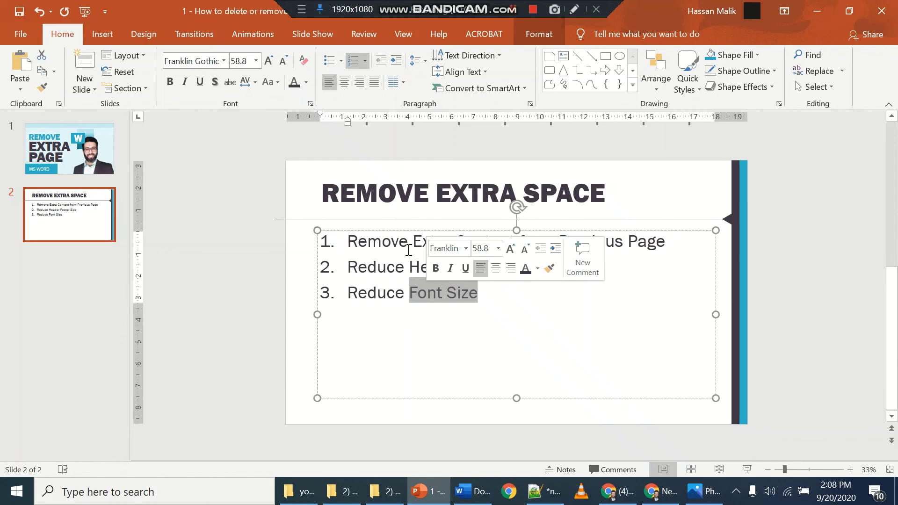
left_click(787, 209)
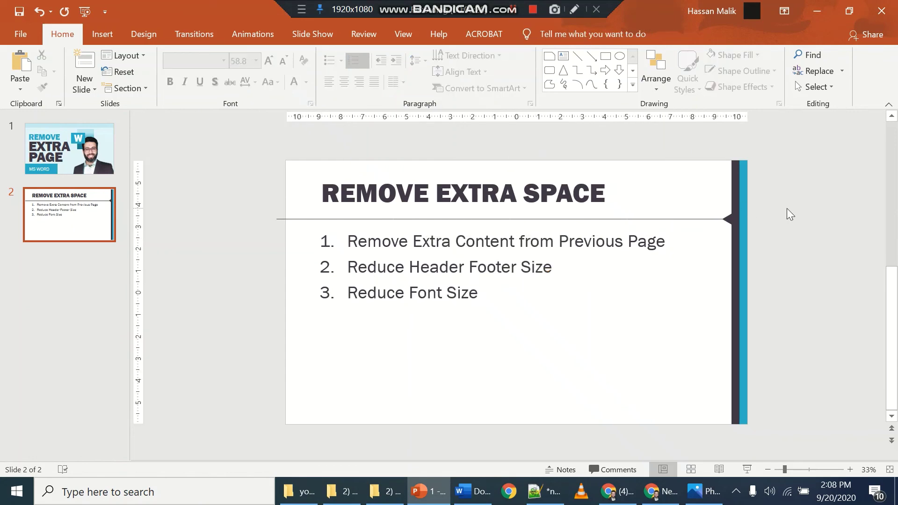